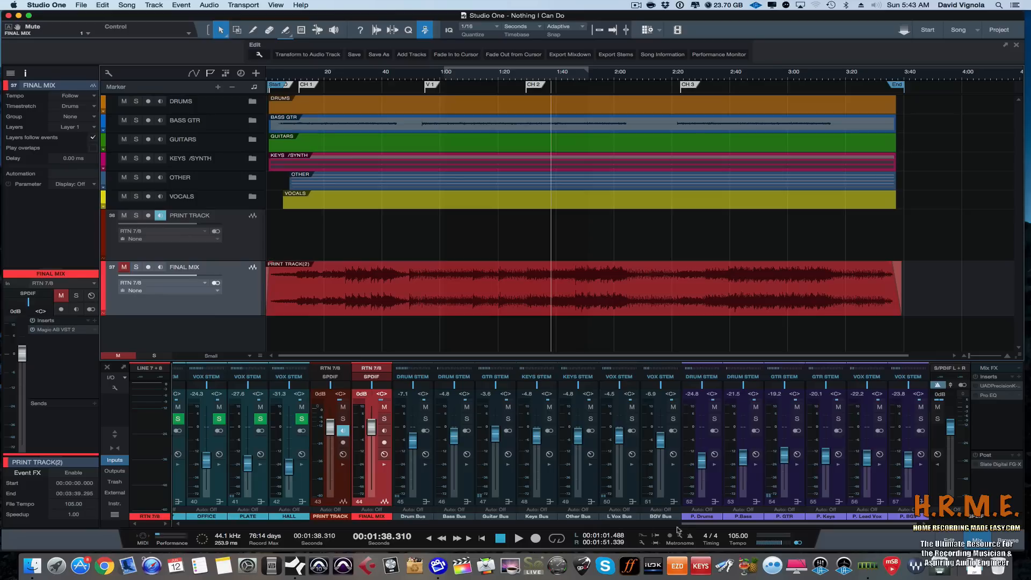
Step: Look through the mixer channels and select the bus channels from Drum Bus through BGV Bus
{"action": "left_click_drag", "start_coordinate": [701, 526], "coordinate": [145, 528]}
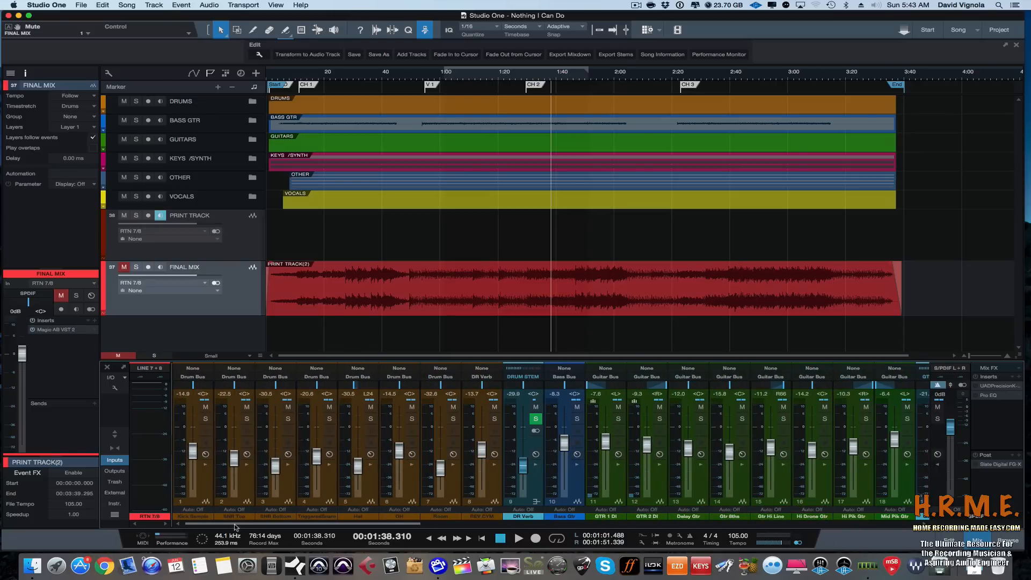
{"action": "left_click_drag", "start_coordinate": [235, 527], "coordinate": [747, 524]}
{"action": "left_click", "coordinate": [447, 501]}
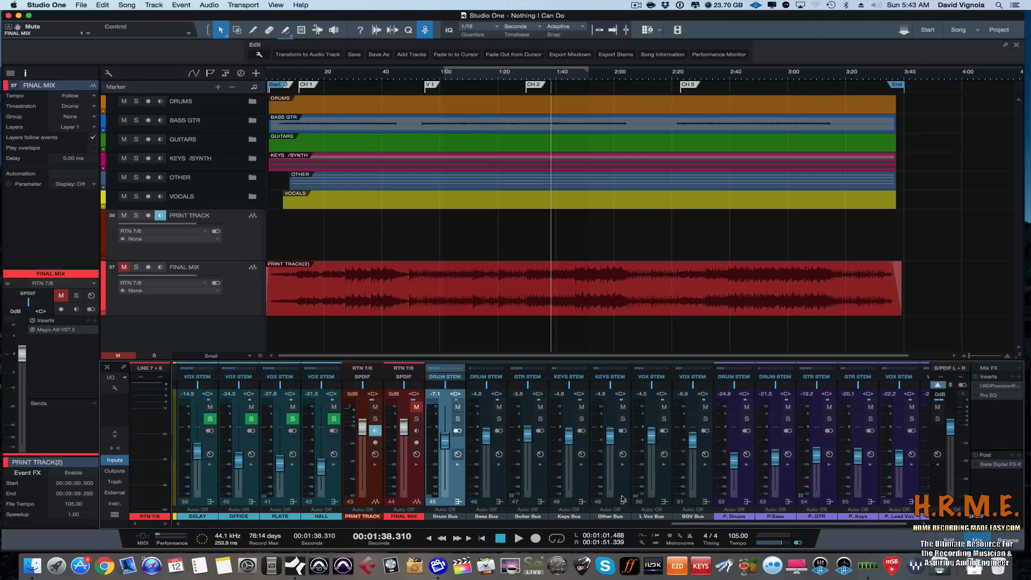
{"action": "left_click", "coordinate": [704, 487], "text": "shift"}
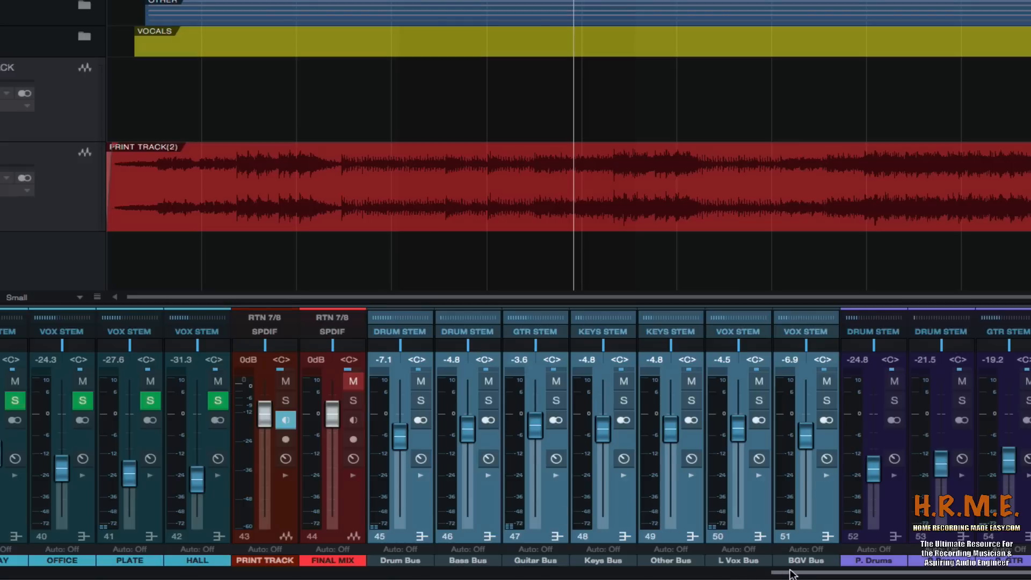
Step: Expand the mixer to inspect the RTN 7/8 input channel's inserts and select the PRINT TRACK channel
{"action": "left_click_drag", "start_coordinate": [791, 576], "coordinate": [717, 576]}
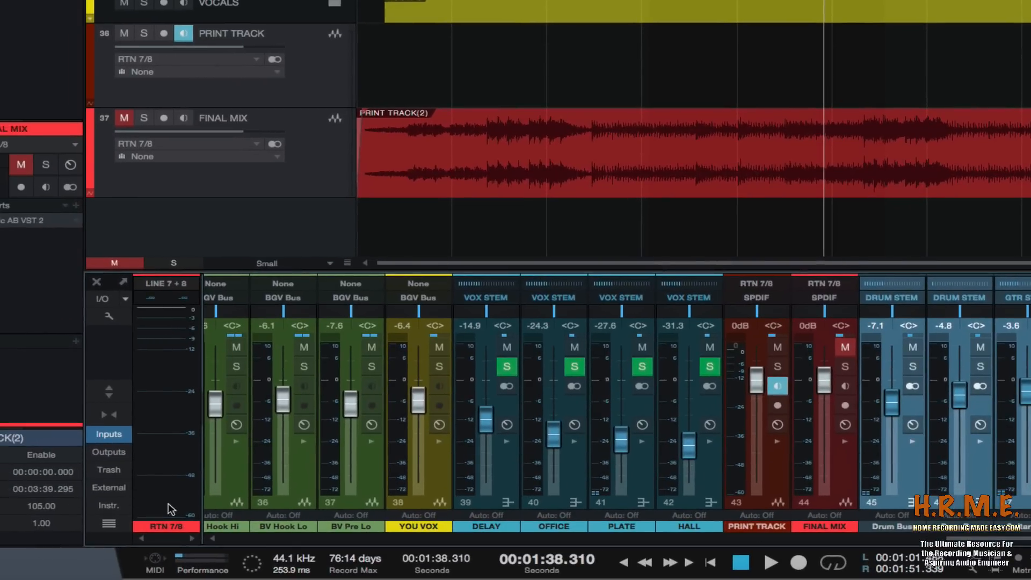
{"action": "left_click", "coordinate": [914, 478]}
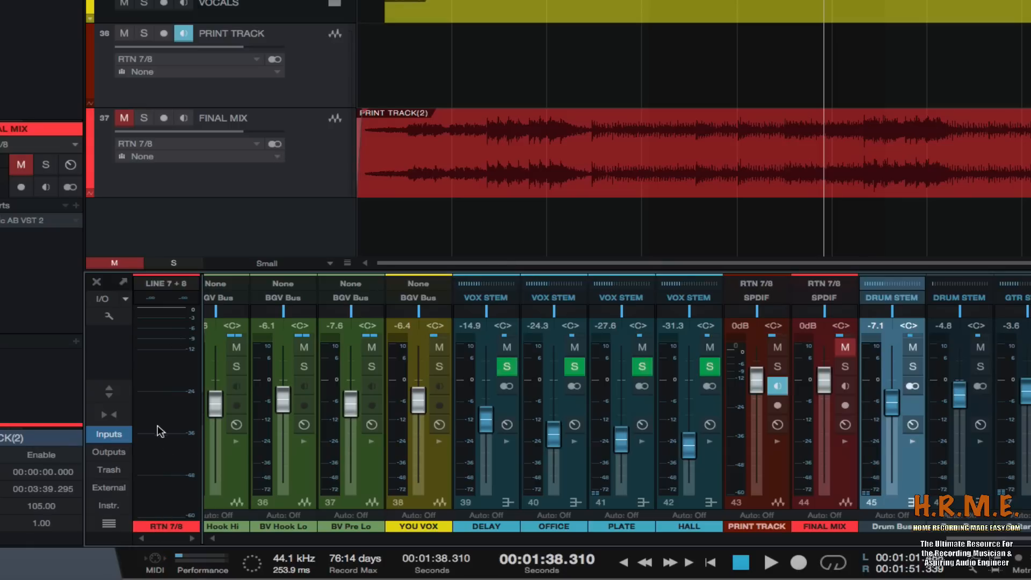
{"action": "mouse_move", "coordinate": [170, 396]}
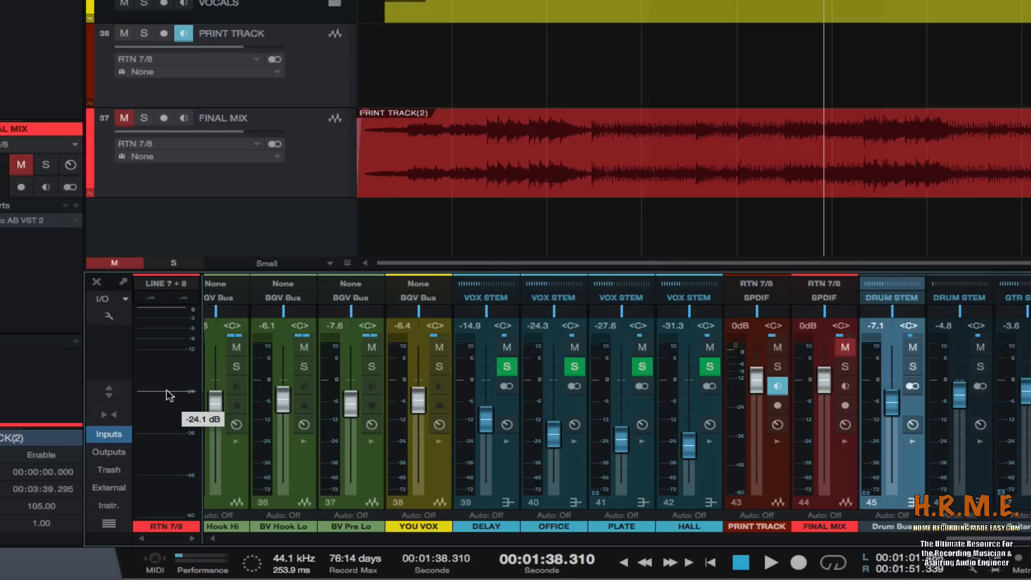
{"action": "left_click", "coordinate": [110, 391]}
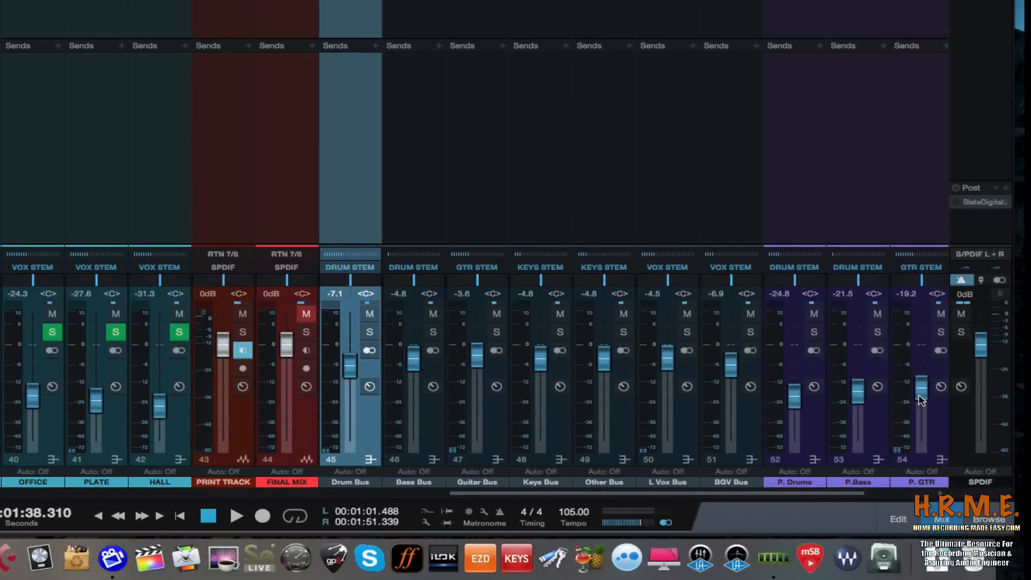
{"action": "left_click", "coordinate": [968, 434]}
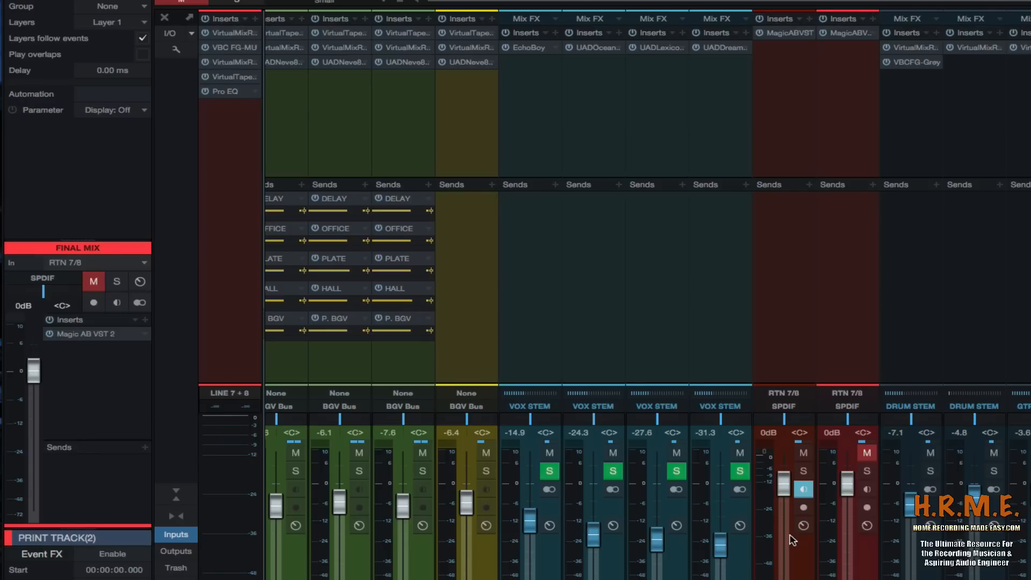
{"action": "left_click", "coordinate": [795, 567]}
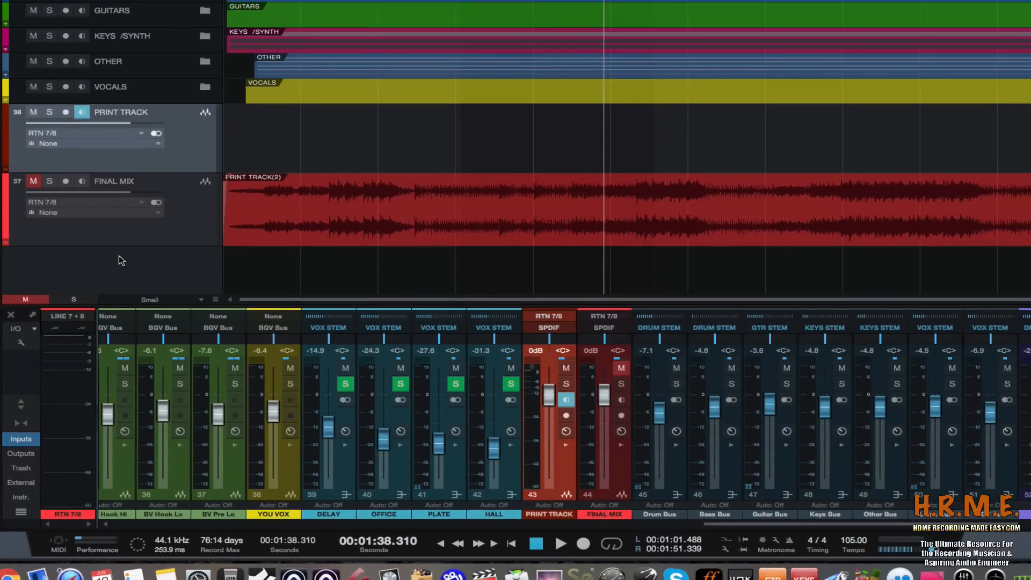
Step: Solo the FINAL MIX track with its audio event selected, and view the mixdown export settings without exporting
{"action": "left_click", "coordinate": [171, 234]}
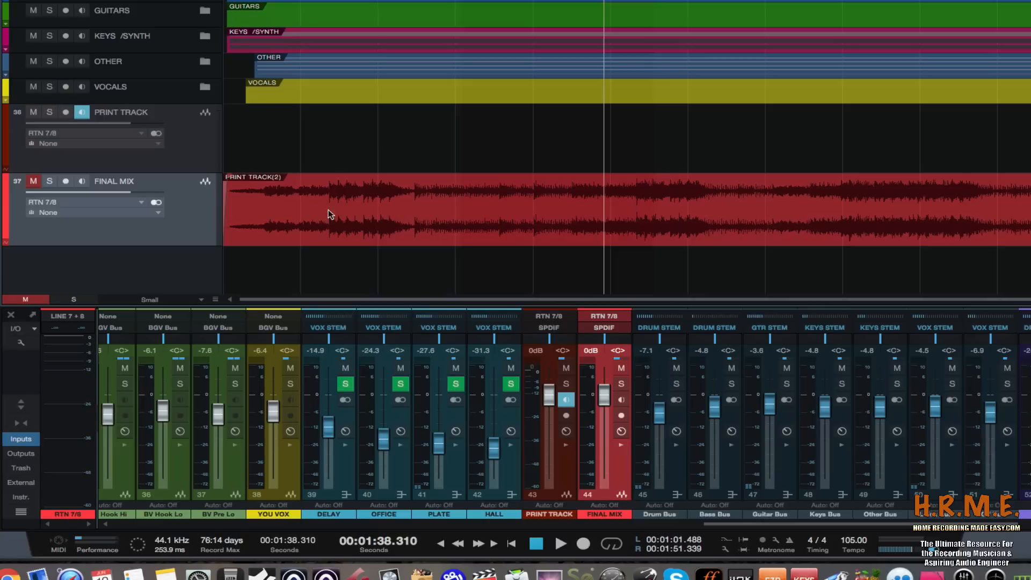
{"action": "left_click", "coordinate": [411, 210]}
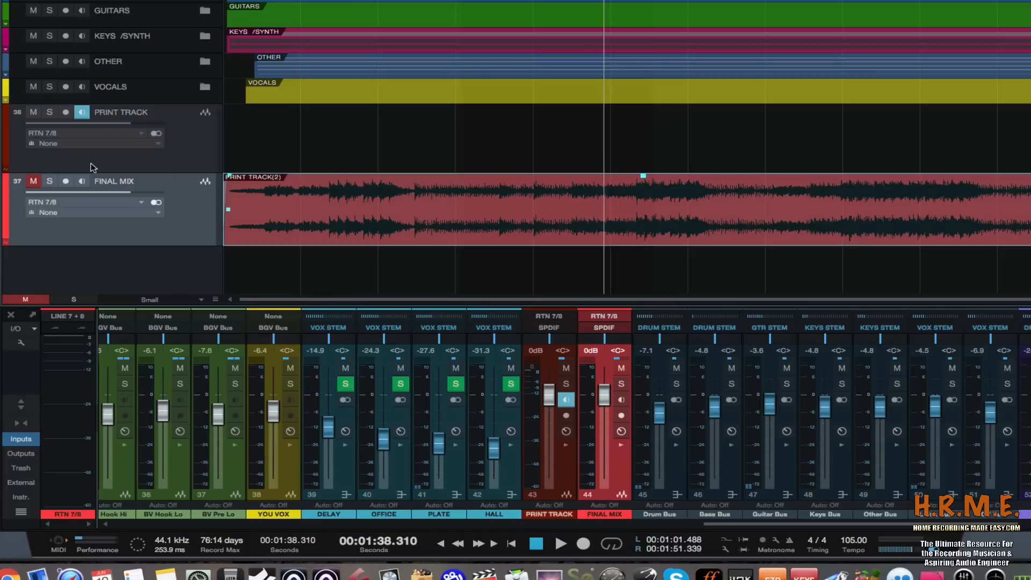
{"action": "left_click", "coordinate": [49, 183]}
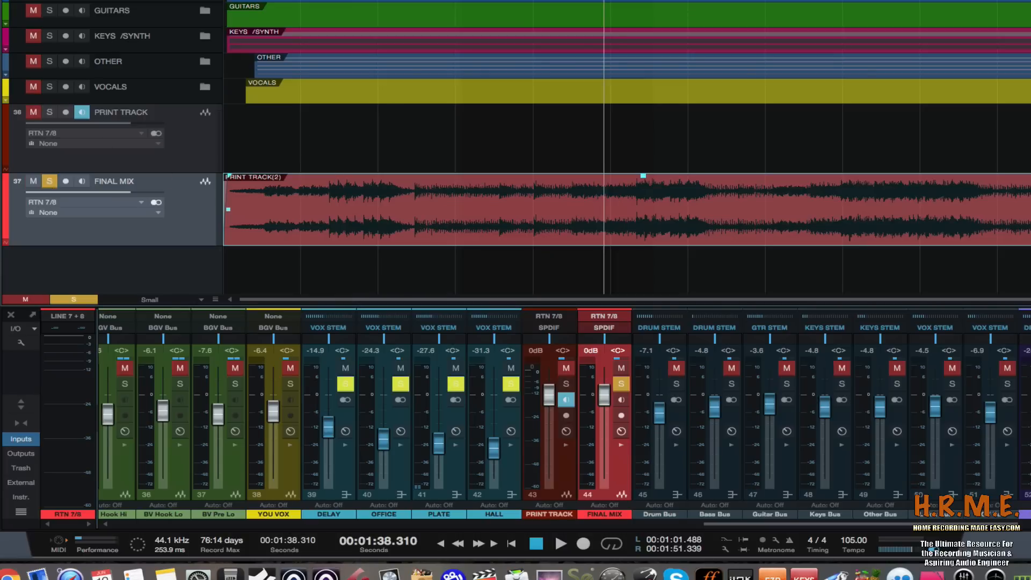
{"action": "left_click", "coordinate": [34, 0]}
{"action": "left_click", "coordinate": [64, 0]}
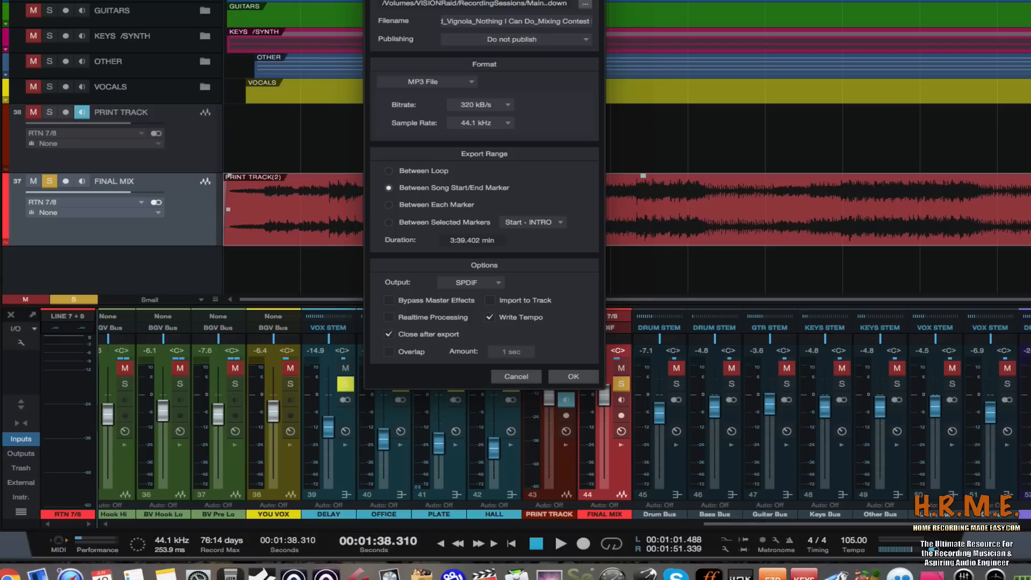
{"action": "key", "text": "Escape"}
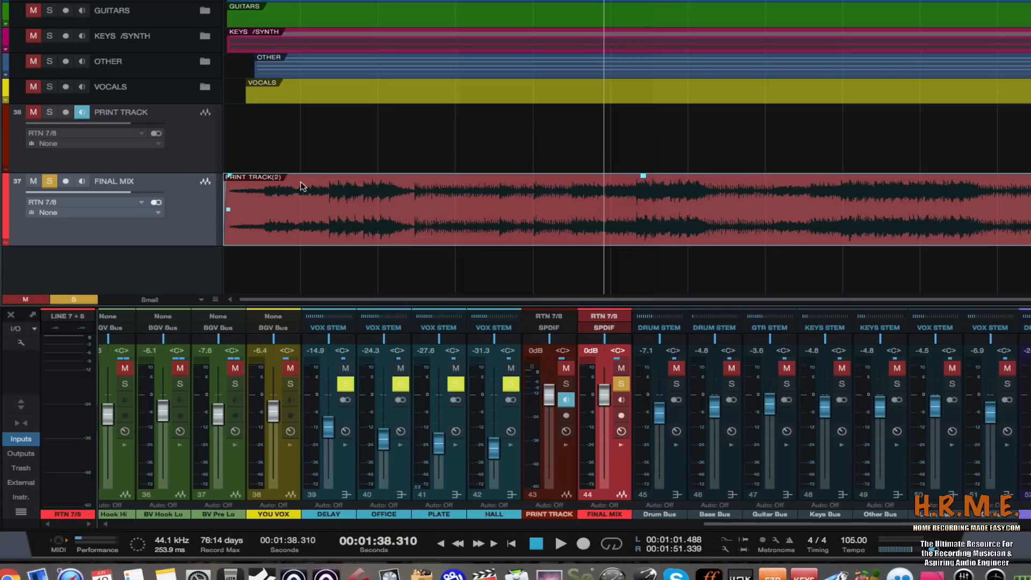
Step: Clear all solos and mutes in the song and mute only the FINAL MIX track
{"action": "left_click", "coordinate": [73, 296]}
{"action": "left_click", "coordinate": [25, 299]}
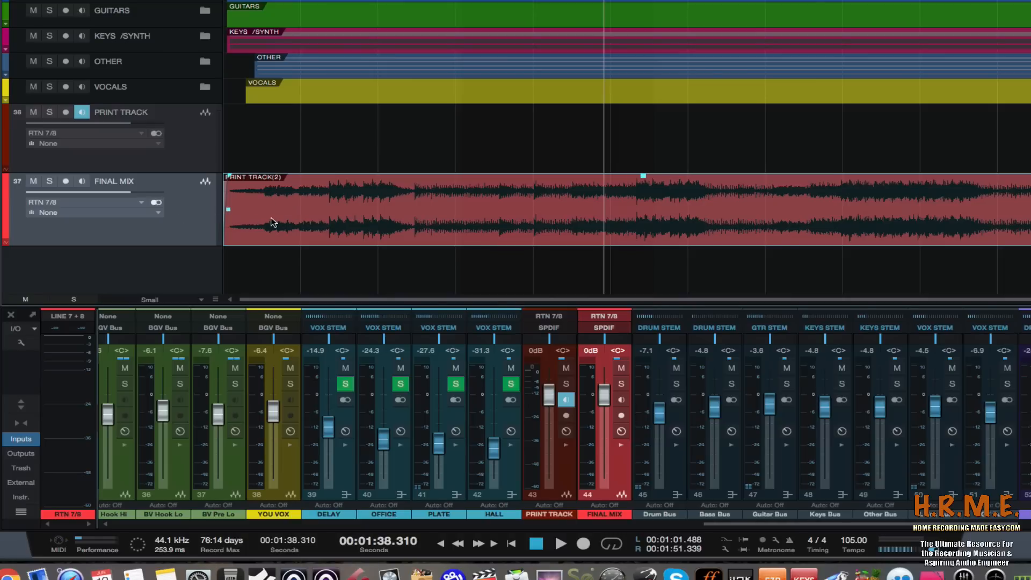
{"action": "left_click", "coordinate": [34, 181]}
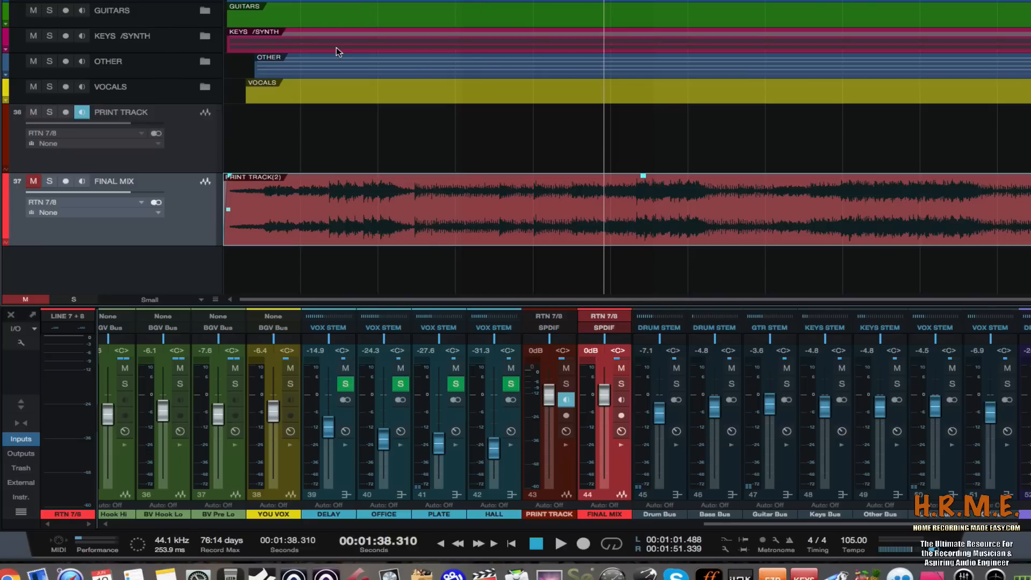
Step: Return the playhead to the song start, expand the mixer, and play the mix to check the RTN 7/8 input
{"action": "key", "text": "Home"}
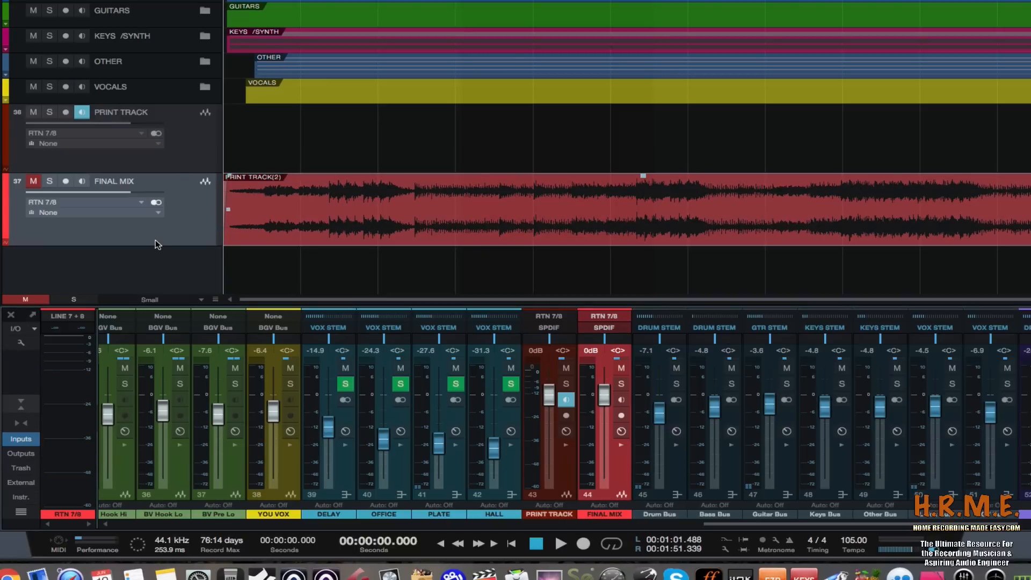
{"action": "key", "text": "shift+F3"}
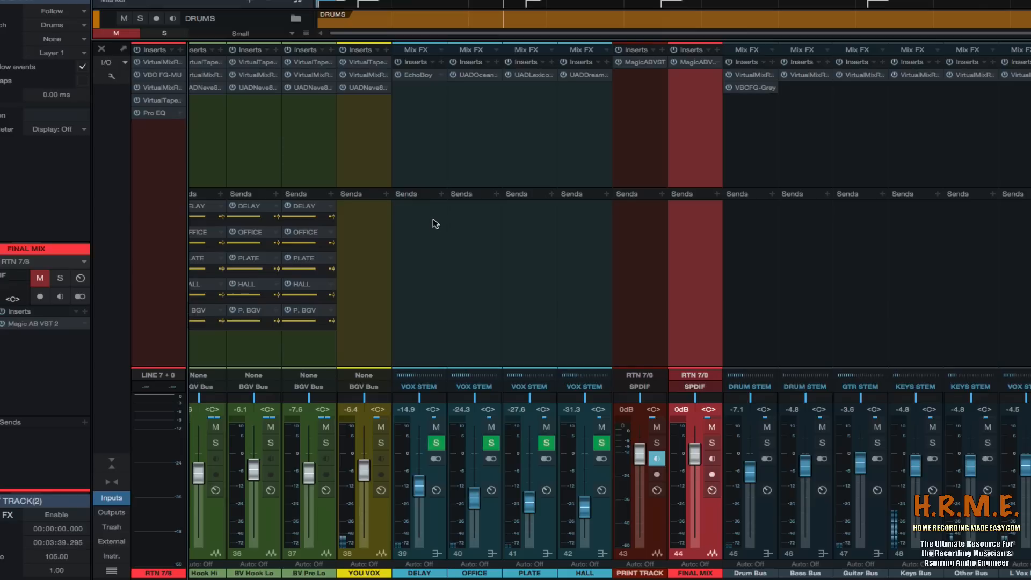
{"action": "key", "text": "space"}
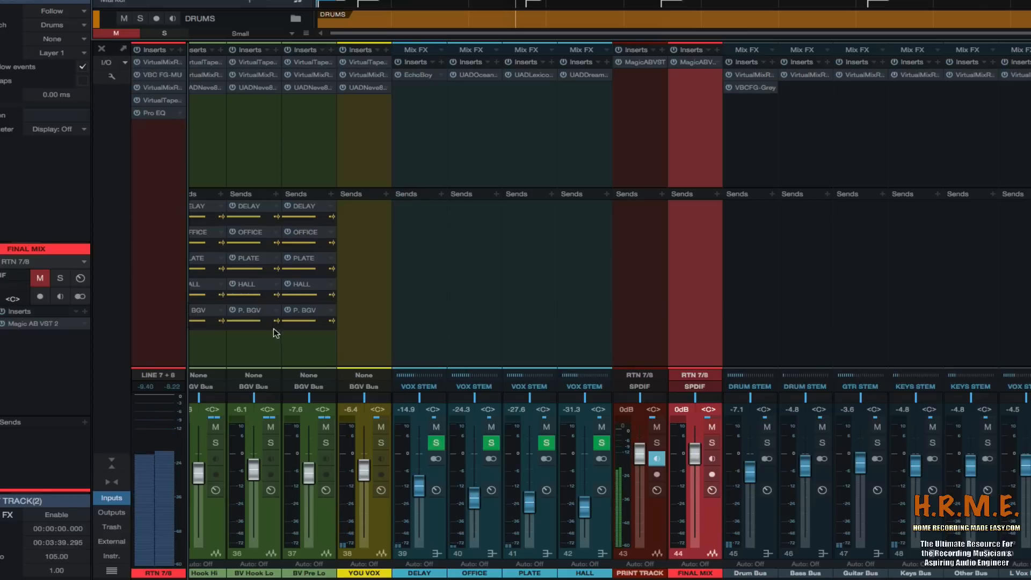
Step: Open the first Virtual Mix Rack insert on the RTN 7/8 input channel
{"action": "scroll", "coordinate": [609, 301], "scroll_direction": "left", "scroll_amount": 20}
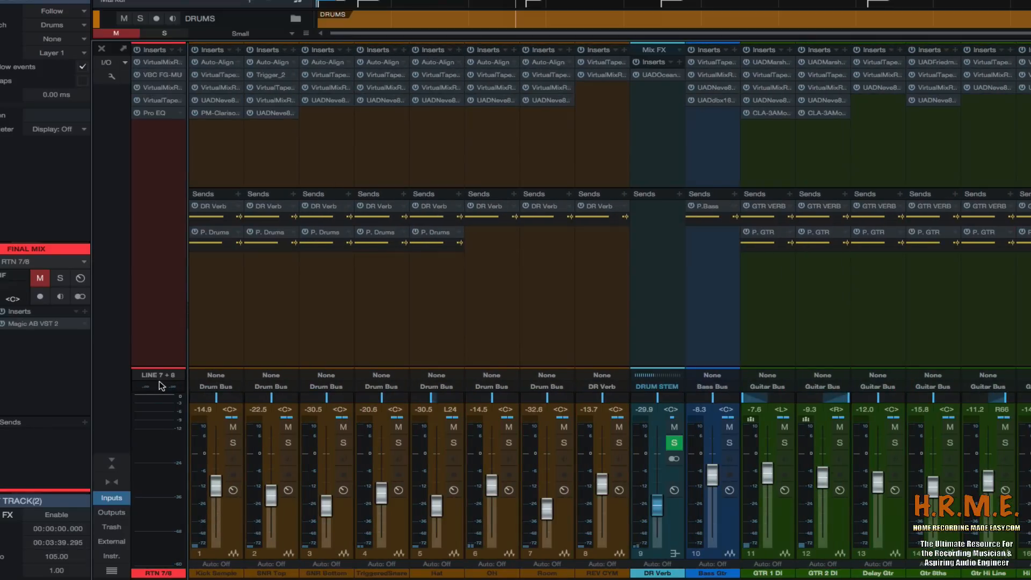
{"action": "left_click", "coordinate": [159, 63]}
{"action": "left_click_drag", "start_coordinate": [452, 36], "coordinate": [436, 13]}
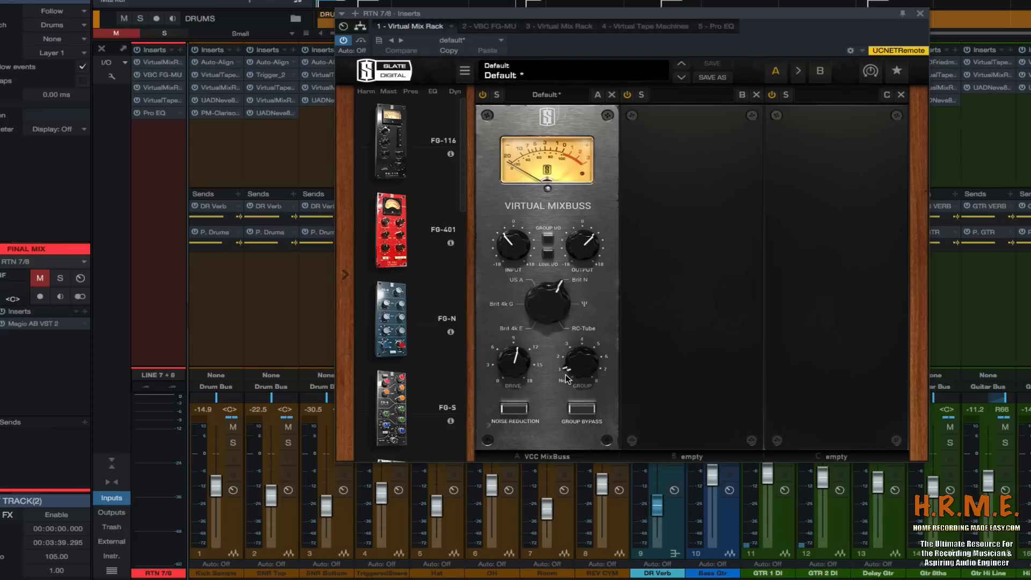
Step: Toggle Group Bypass on the Virtual Mixbuss on and off twice
{"action": "left_click", "coordinate": [573, 413]}
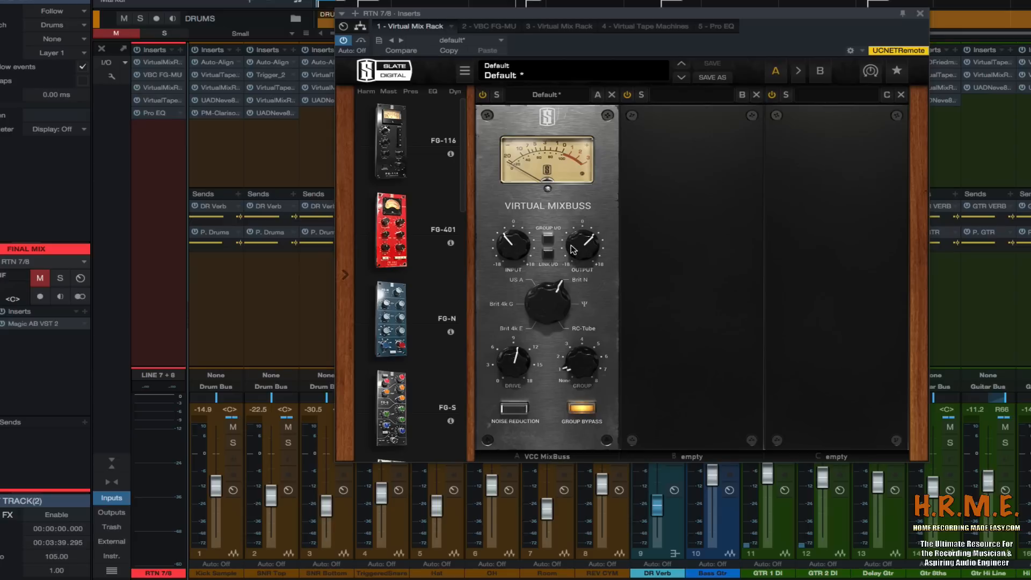
{"action": "mouse_move", "coordinate": [574, 242]}
{"action": "left_click", "coordinate": [582, 409]}
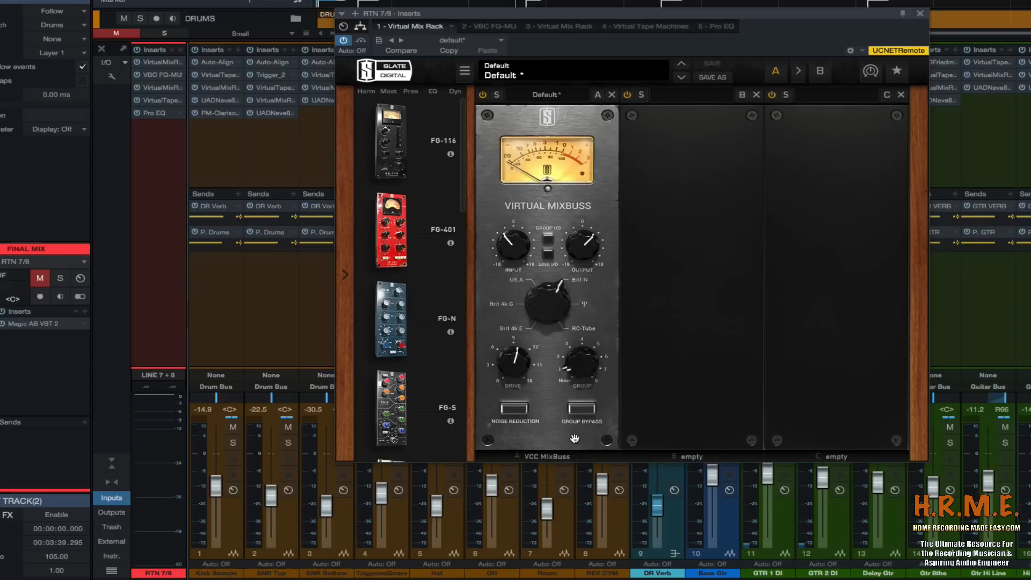
{"action": "left_click", "coordinate": [585, 411]}
{"action": "left_click", "coordinate": [584, 410]}
Step: Open the Kick Sample channel's Virtual Mix Rack and arrange it beside the RTN 7/8 Virtual Mixbuss window
{"action": "left_click_drag", "start_coordinate": [874, 10], "coordinate": [1030, 0]}
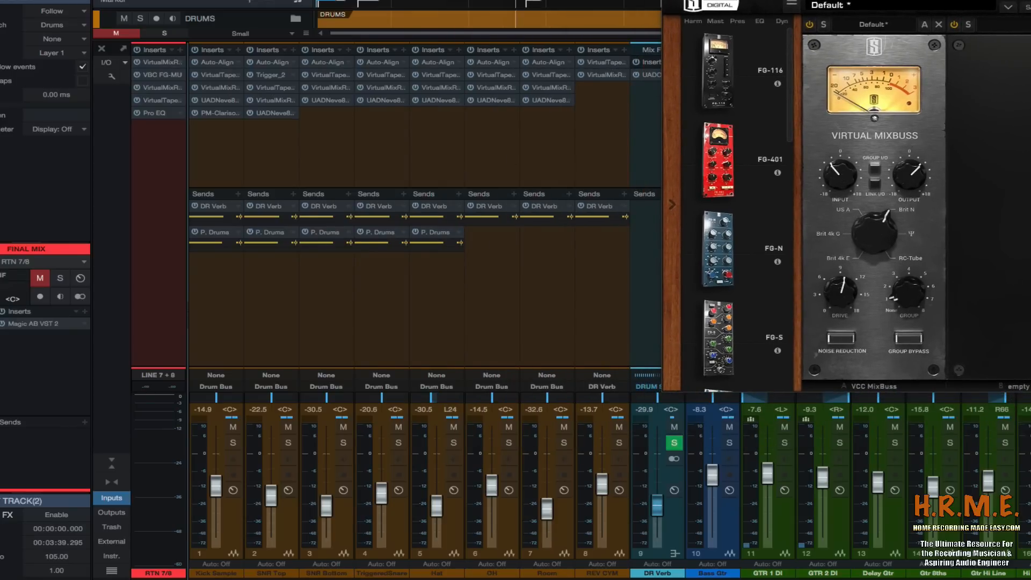
{"action": "left_click", "coordinate": [223, 86]}
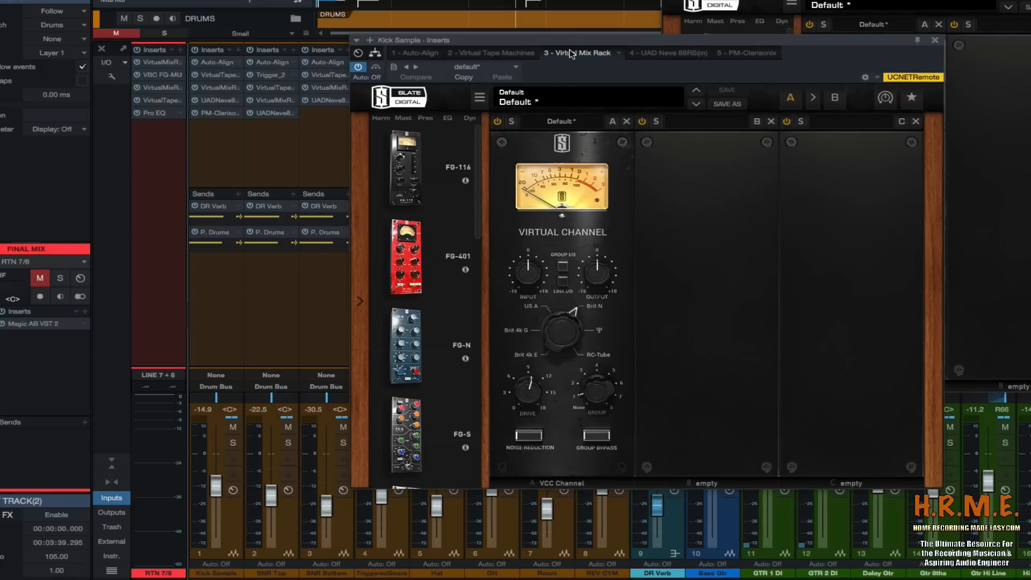
{"action": "left_click_drag", "start_coordinate": [566, 42], "coordinate": [269, 0]}
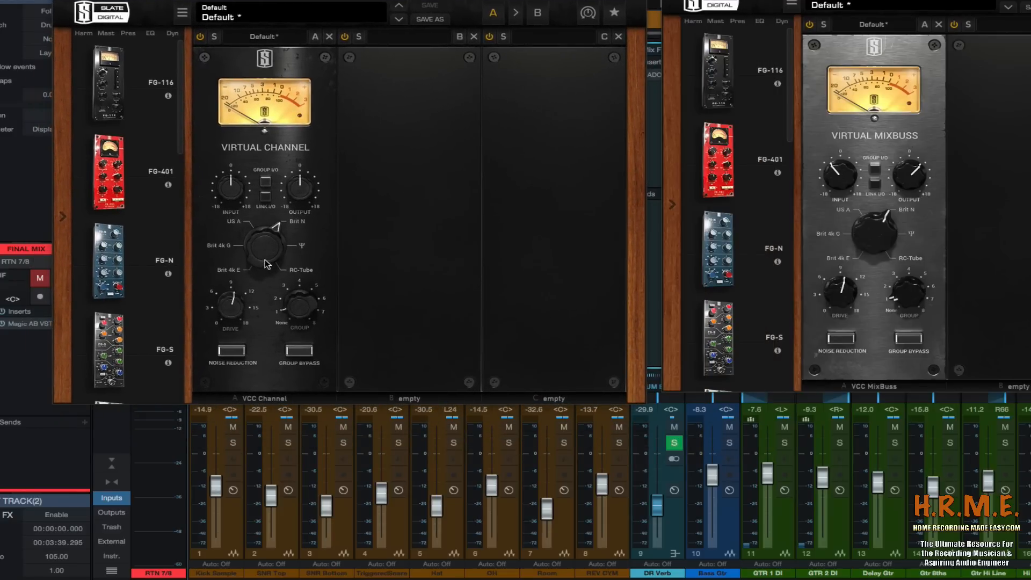
Step: Turn the Mixbuss Group Bypass on and off to check its link to the kick's Virtual Channel, and close the kick's plug-in
{"action": "left_click", "coordinate": [911, 339]}
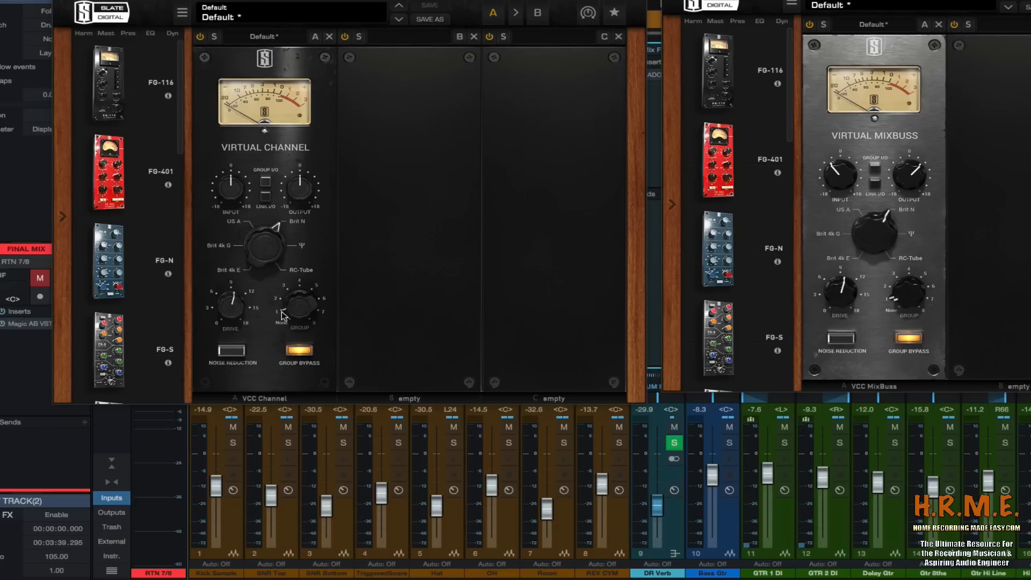
{"action": "left_click", "coordinate": [908, 339]}
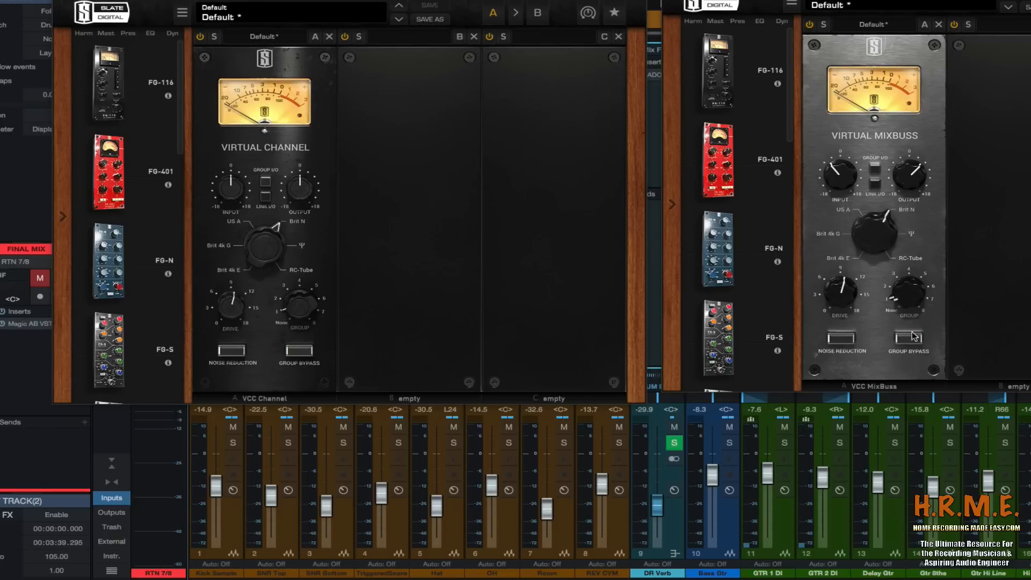
{"action": "key", "text": "ctrl+w"}
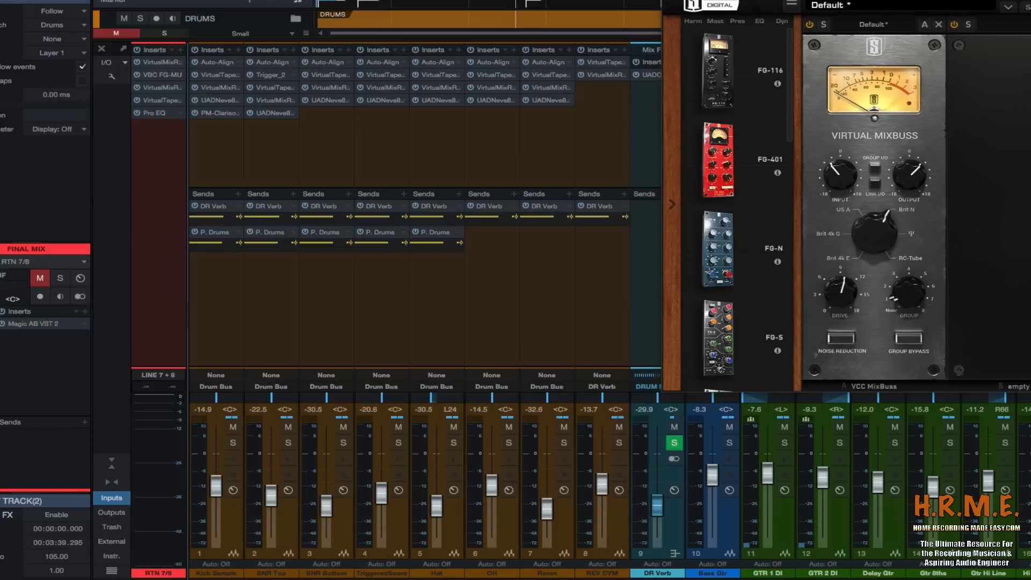
Step: Play the mix and toggle the Virtual Mixbuss Group Bypass on and off twice to compare the sound
{"action": "left_click_drag", "start_coordinate": [833, 0], "coordinate": [451, 30]}
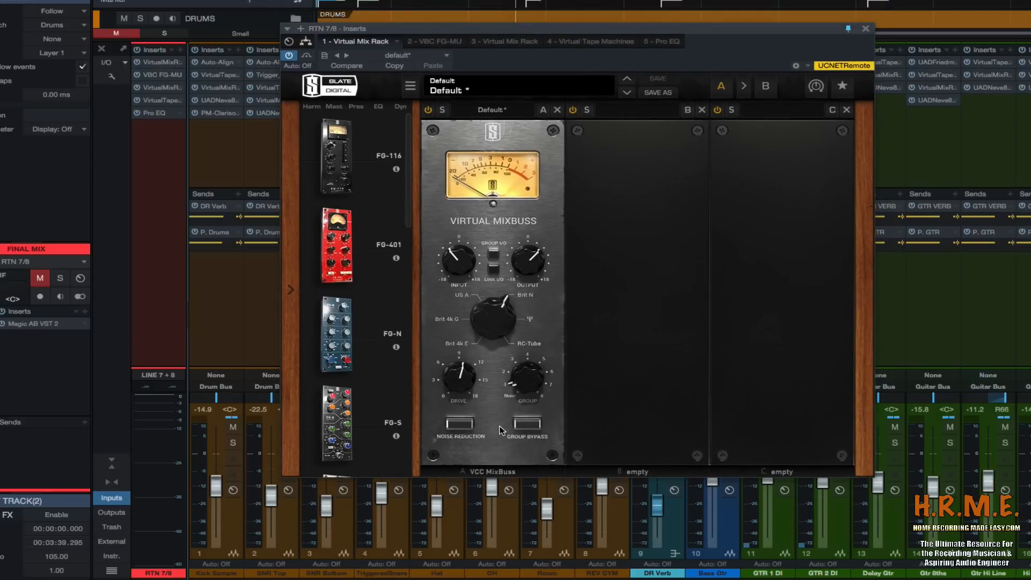
{"action": "key", "text": "space"}
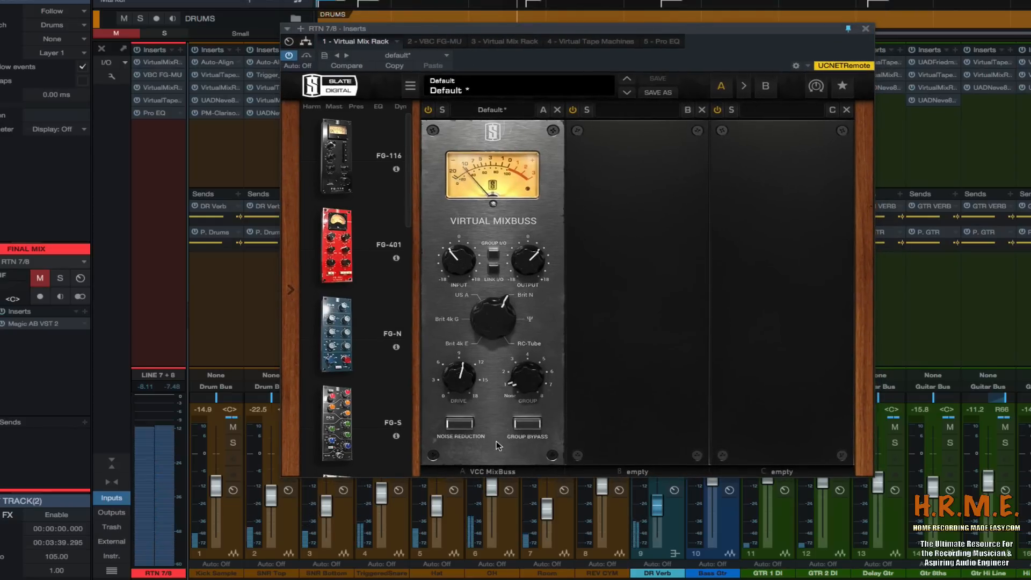
{"action": "left_click", "coordinate": [526, 424]}
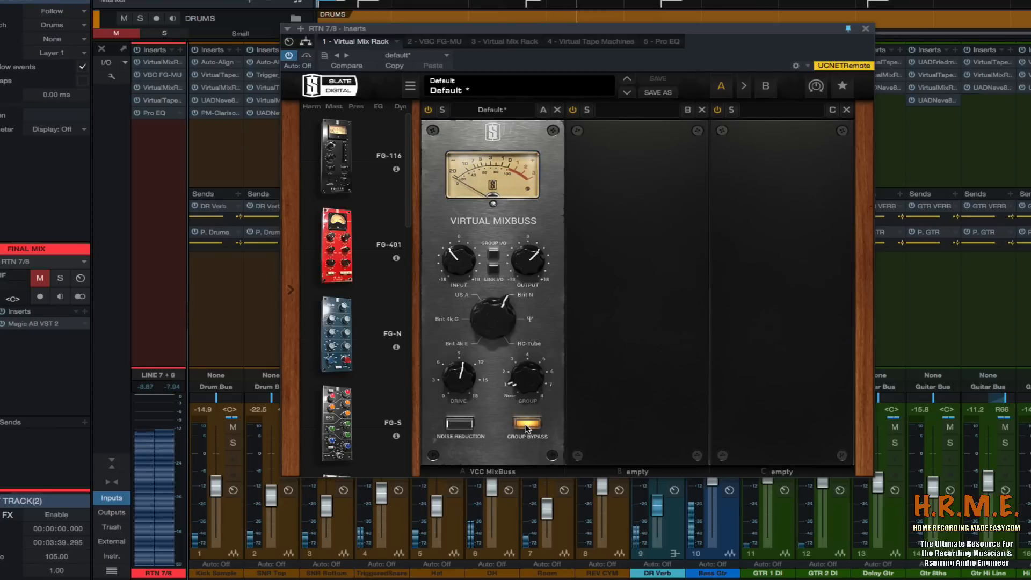
{"action": "left_click", "coordinate": [526, 425]}
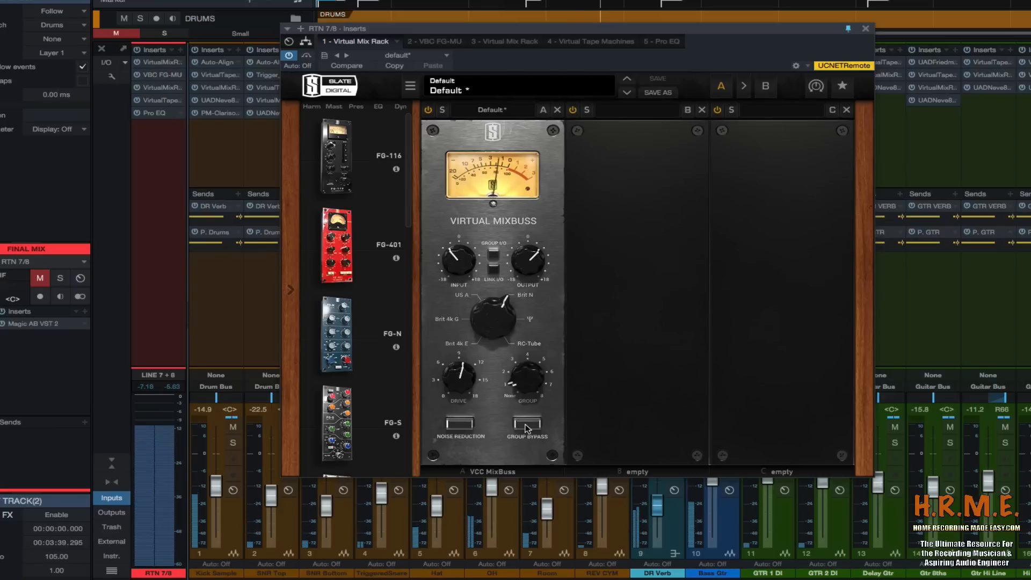
{"action": "left_click", "coordinate": [526, 425]}
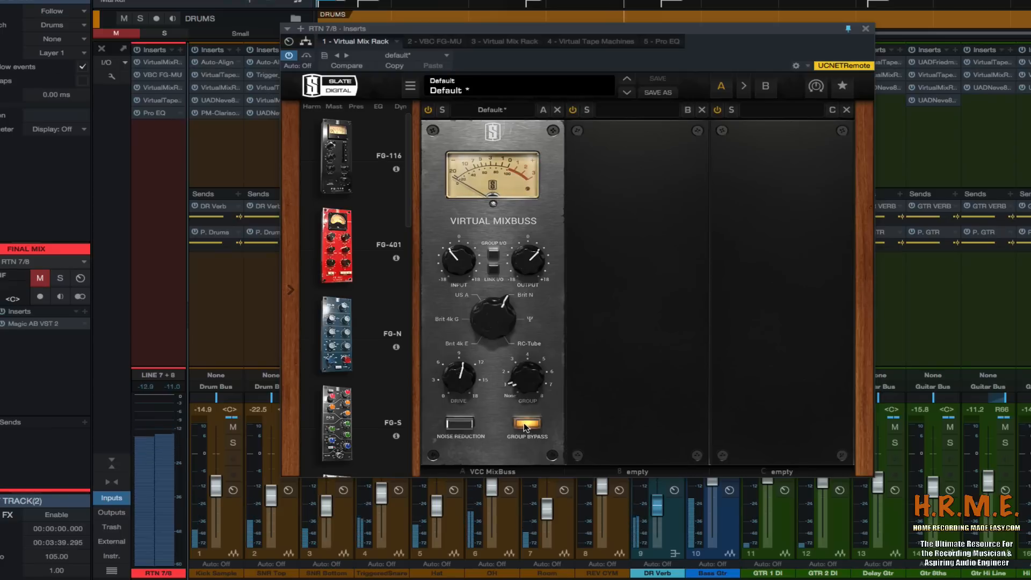
{"action": "left_click", "coordinate": [524, 424]}
Step: Set the Virtual Mixbuss output level to about +3.15 dB
{"action": "left_click_drag", "start_coordinate": [532, 258], "coordinate": [530, 261]}
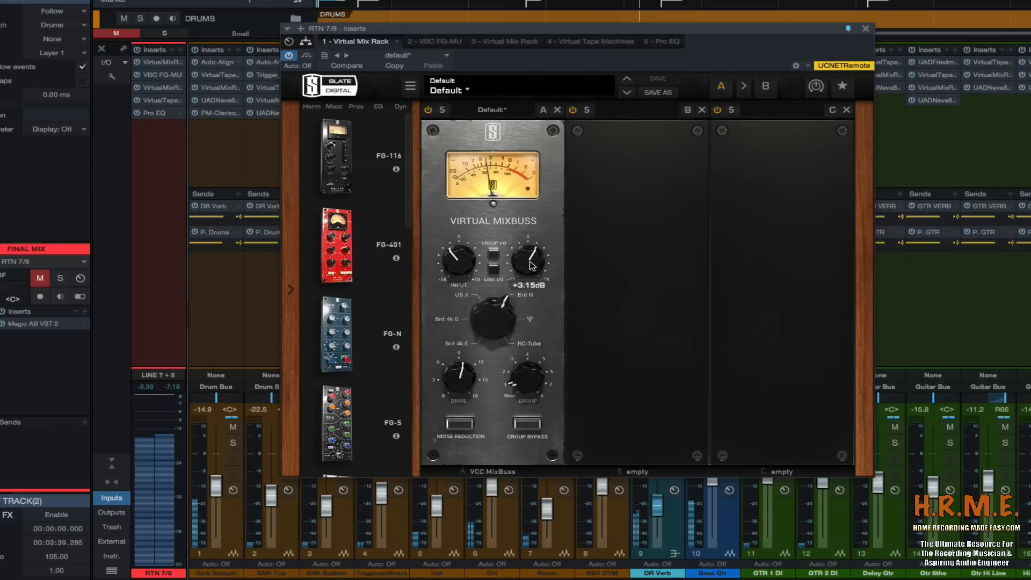
Step: Turn the Virtual Mixbuss Group Bypass on and off once during playback to compare the level-matched sound
{"action": "left_click", "coordinate": [527, 424]}
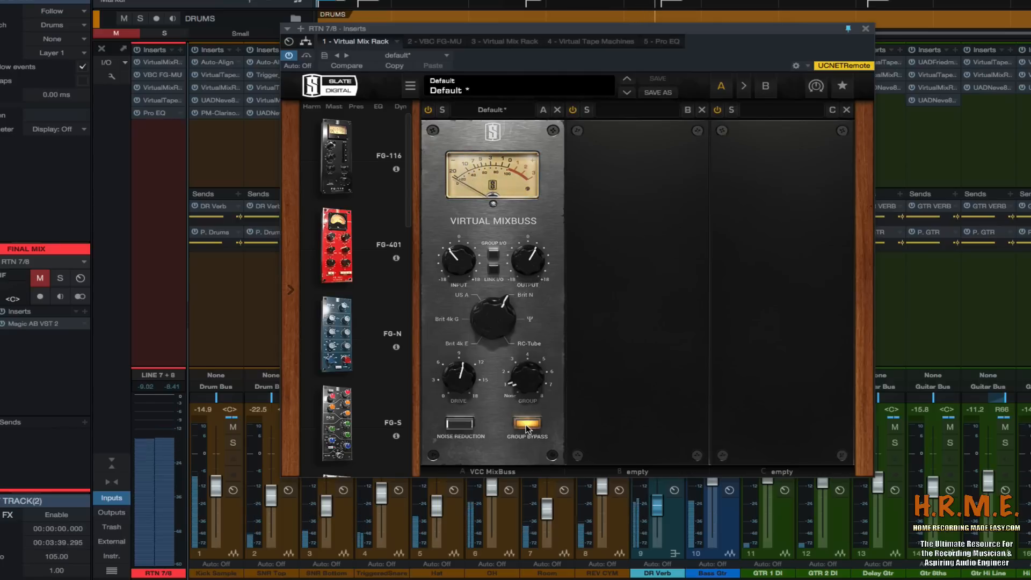
{"action": "left_click", "coordinate": [527, 425]}
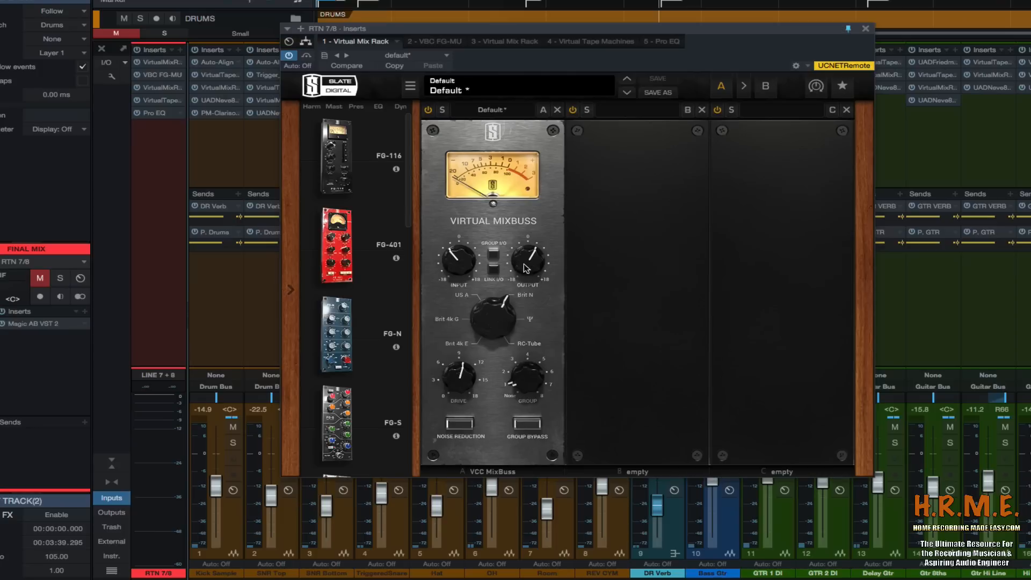
{"action": "mouse_move", "coordinate": [529, 264]}
{"action": "mouse_move", "coordinate": [442, 257]}
Step: Open the VBC FG-MU compressor on RTN 7/8 and switch its power off and on twice
{"action": "left_click", "coordinate": [436, 41]}
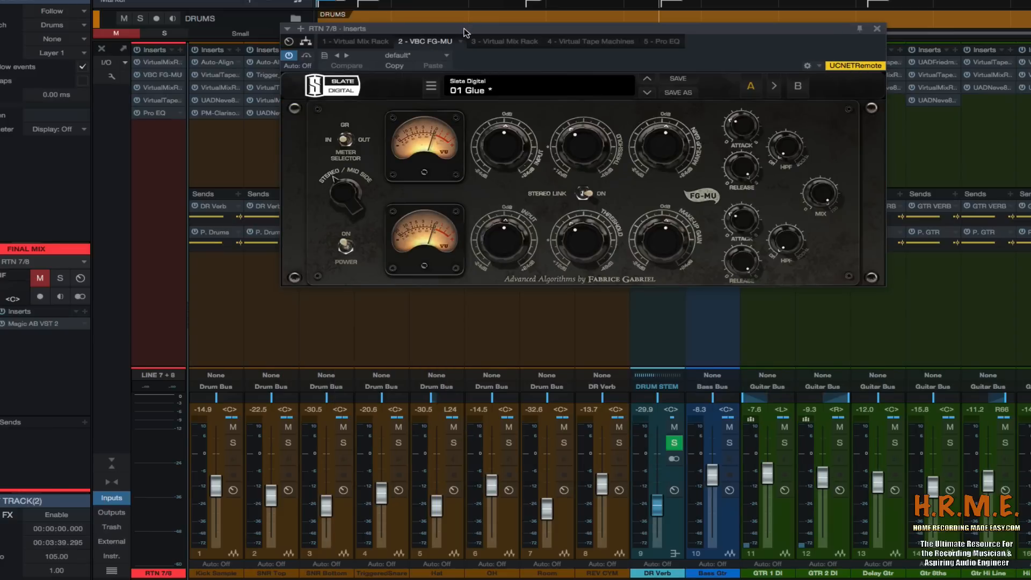
{"action": "left_click_drag", "start_coordinate": [464, 25], "coordinate": [460, 40]}
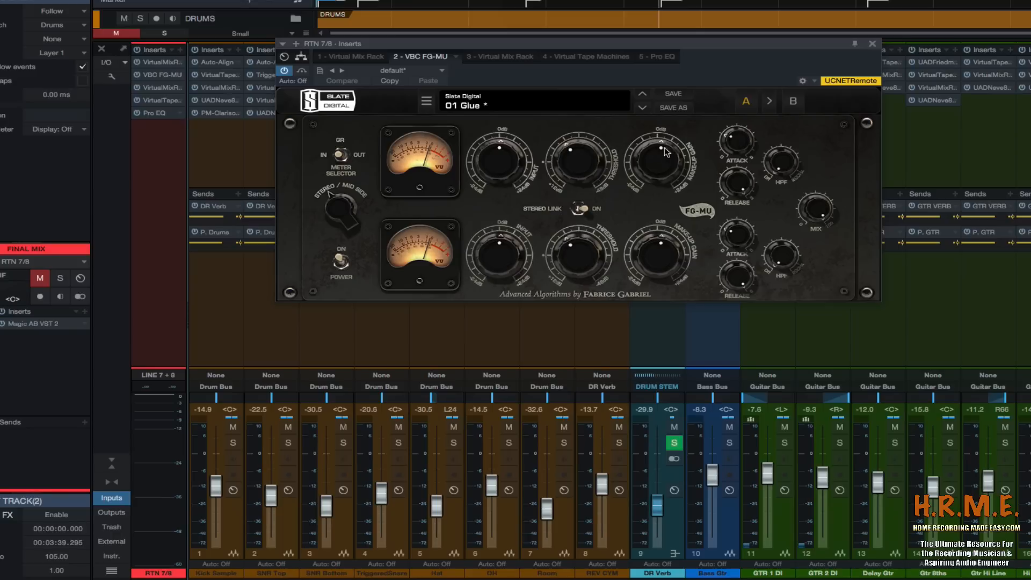
{"action": "mouse_move", "coordinate": [662, 150]}
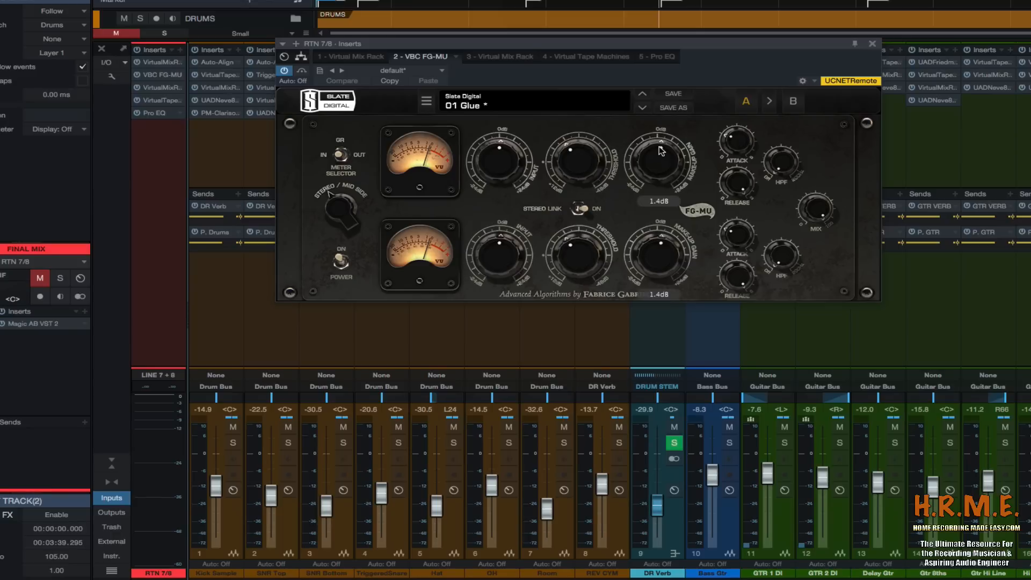
{"action": "left_click", "coordinate": [340, 264]}
{"action": "left_click", "coordinate": [338, 261]}
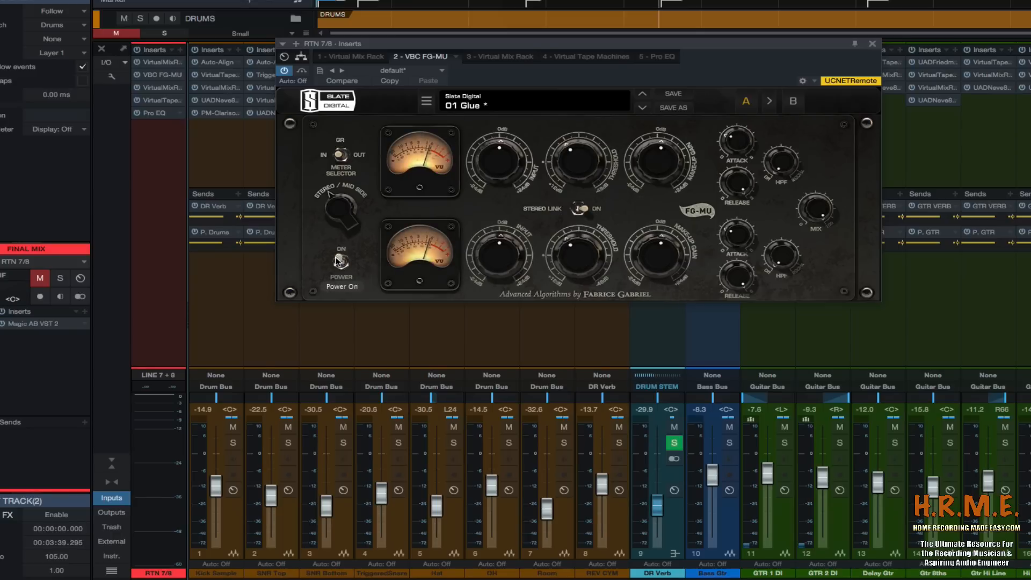
{"action": "left_click", "coordinate": [339, 260]}
{"action": "left_click", "coordinate": [340, 258]}
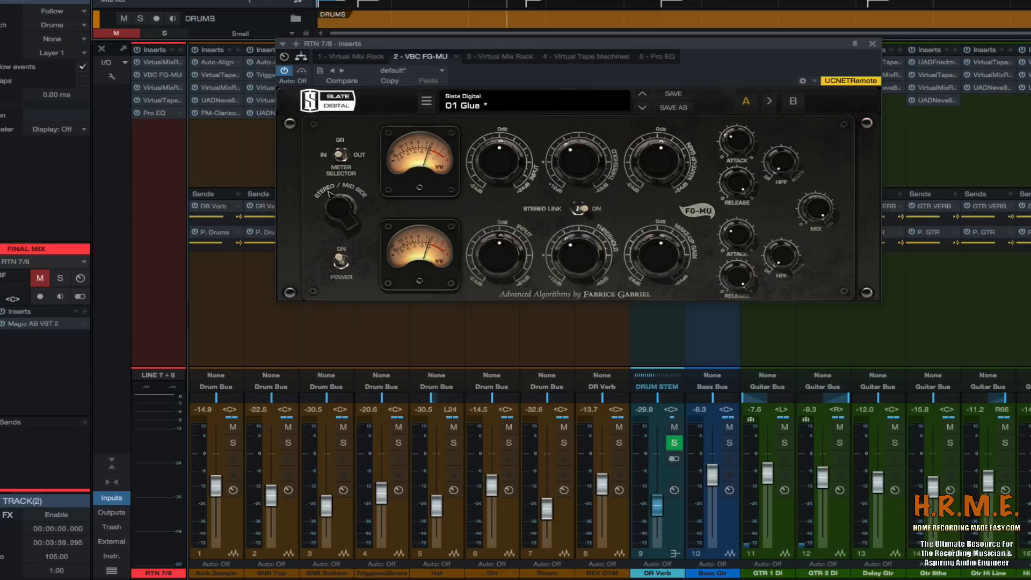
Step: Play the mix and switch the FG-MU power off and on once to compare the compression
{"action": "key", "text": "space"}
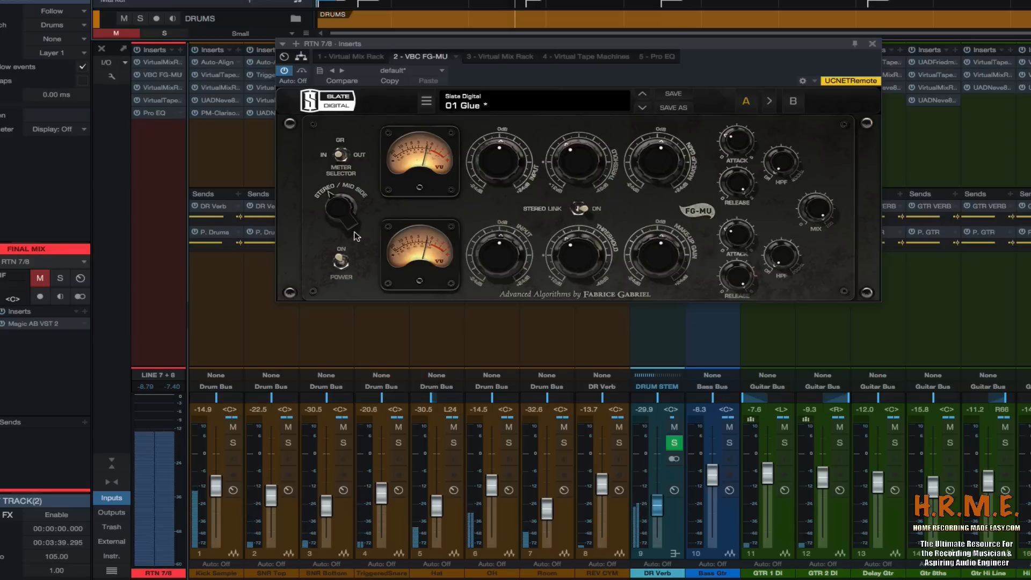
{"action": "left_click", "coordinate": [340, 264]}
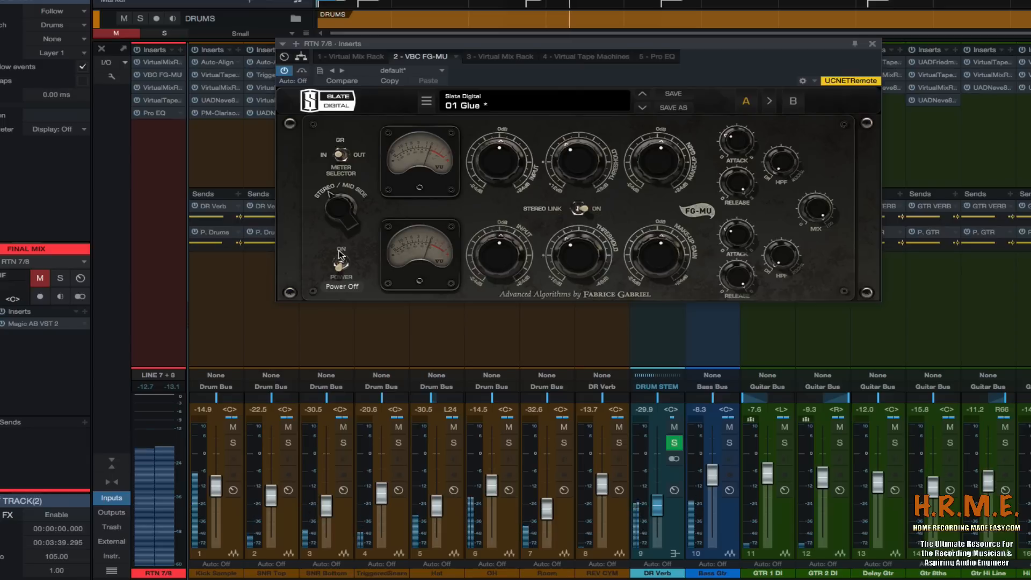
{"action": "left_click", "coordinate": [340, 259]}
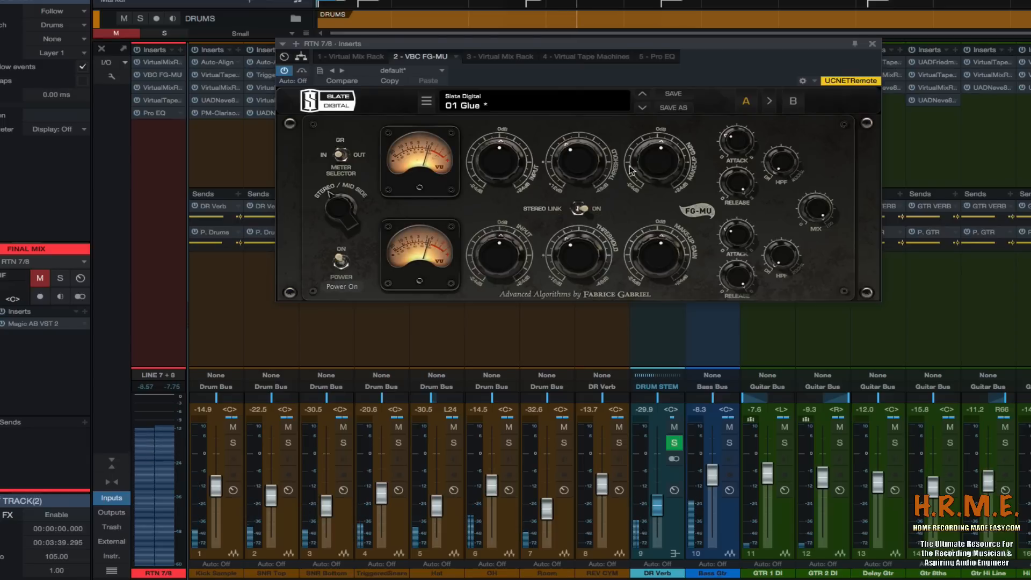
Step: Set the FG-MU makeup gain to 1.3 dB and compare the level with its power off and on
{"action": "mouse_move", "coordinate": [659, 153]}
{"action": "left_click_drag", "start_coordinate": [660, 155], "coordinate": [660, 162]}
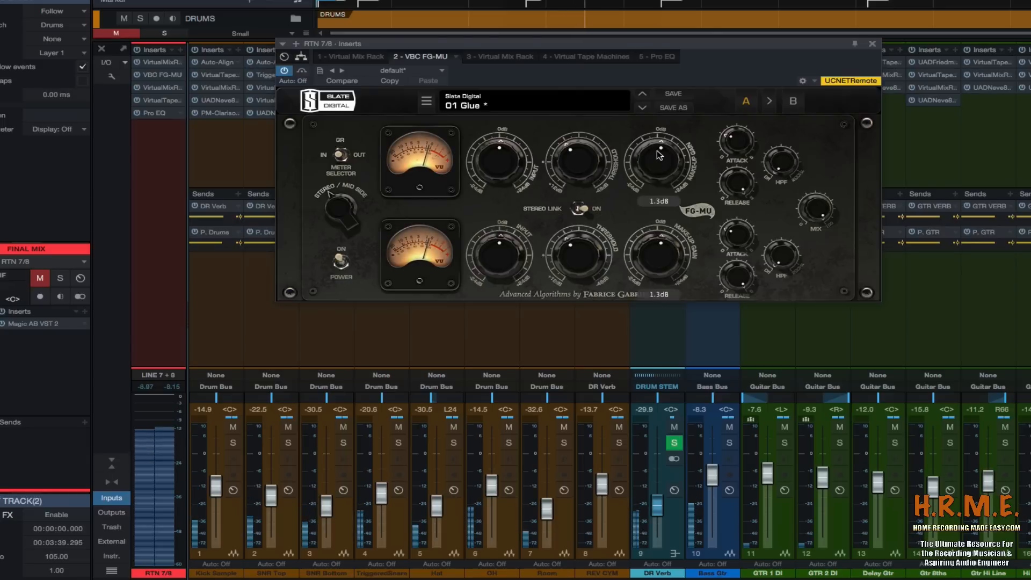
{"action": "left_click", "coordinate": [341, 263]}
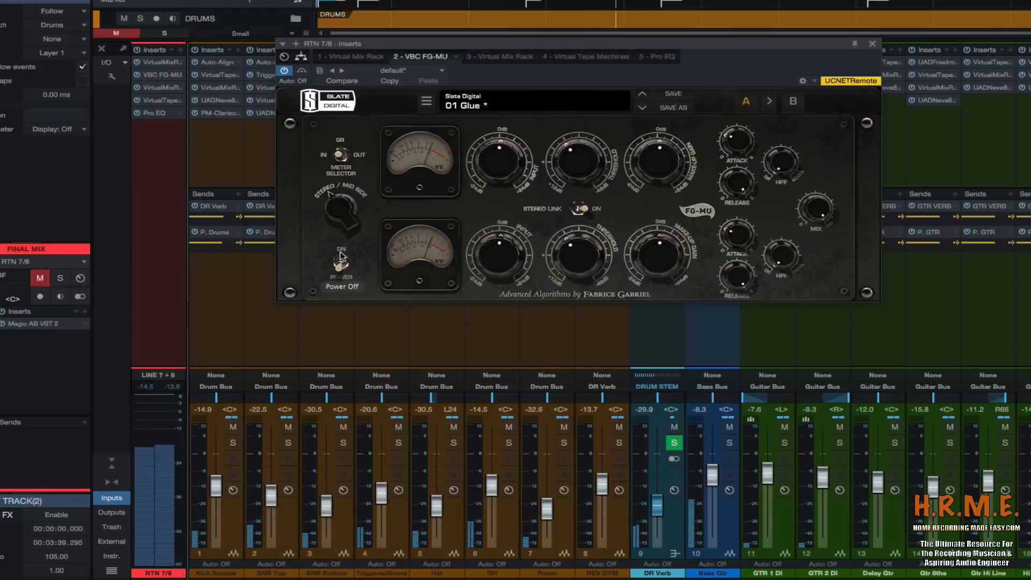
{"action": "left_click", "coordinate": [341, 260]}
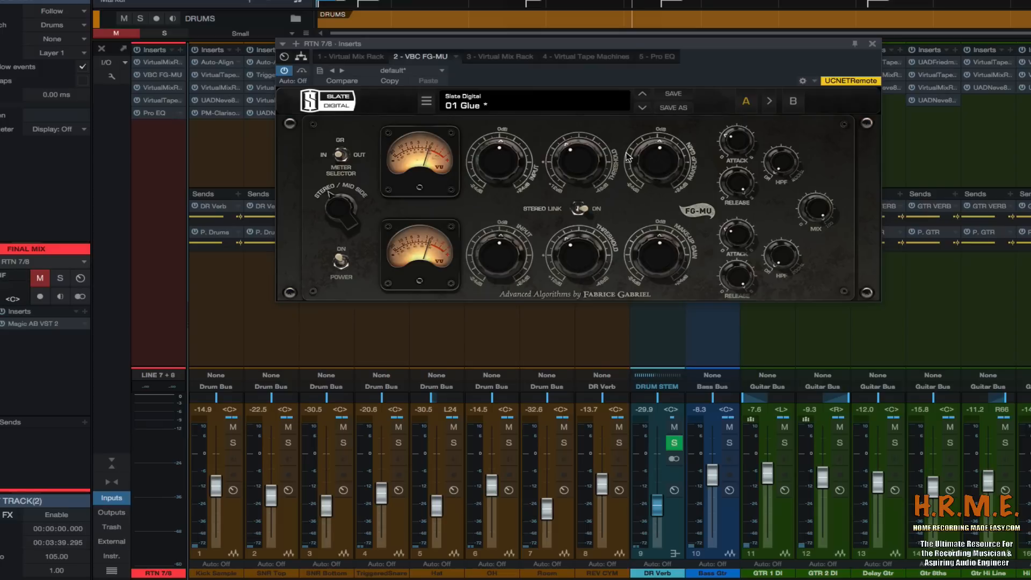
{"action": "mouse_move", "coordinate": [663, 154]}
Step: Open the second Virtual Mix Rack on RTN 7/8 and bypass its Revival module
{"action": "left_click", "coordinate": [499, 56]}
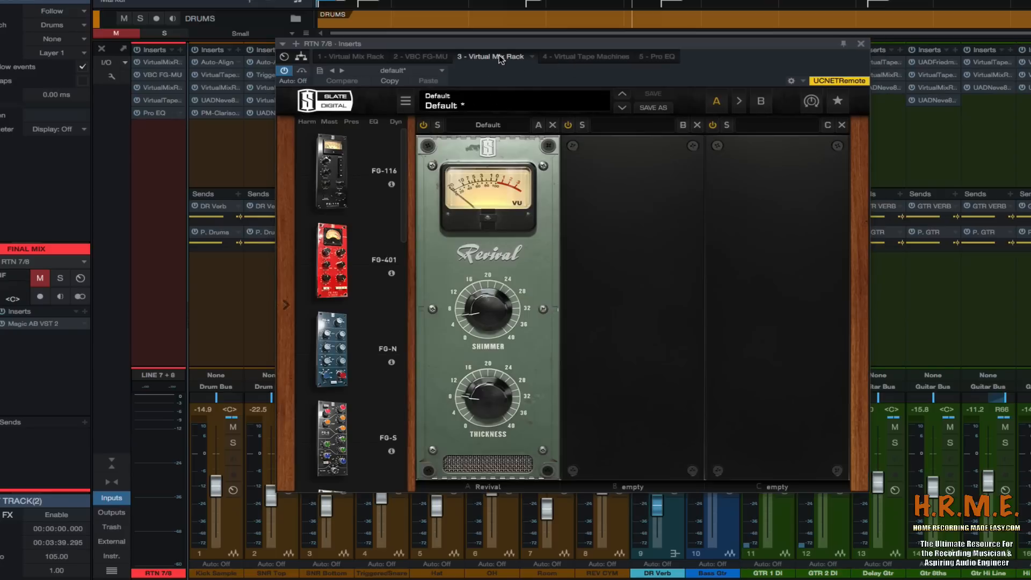
{"action": "left_click_drag", "start_coordinate": [496, 43], "coordinate": [499, 20]}
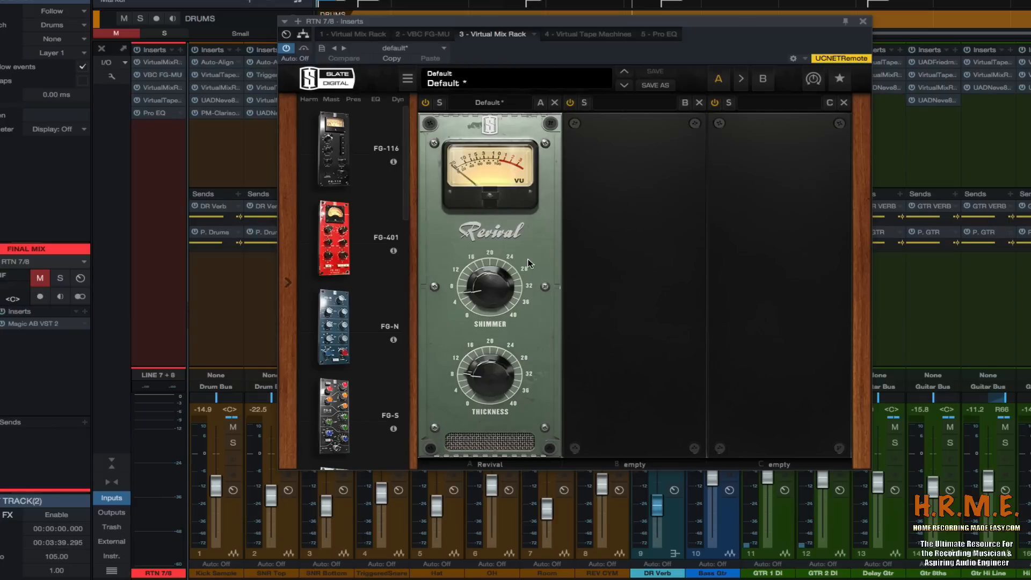
{"action": "left_click", "coordinate": [426, 104]}
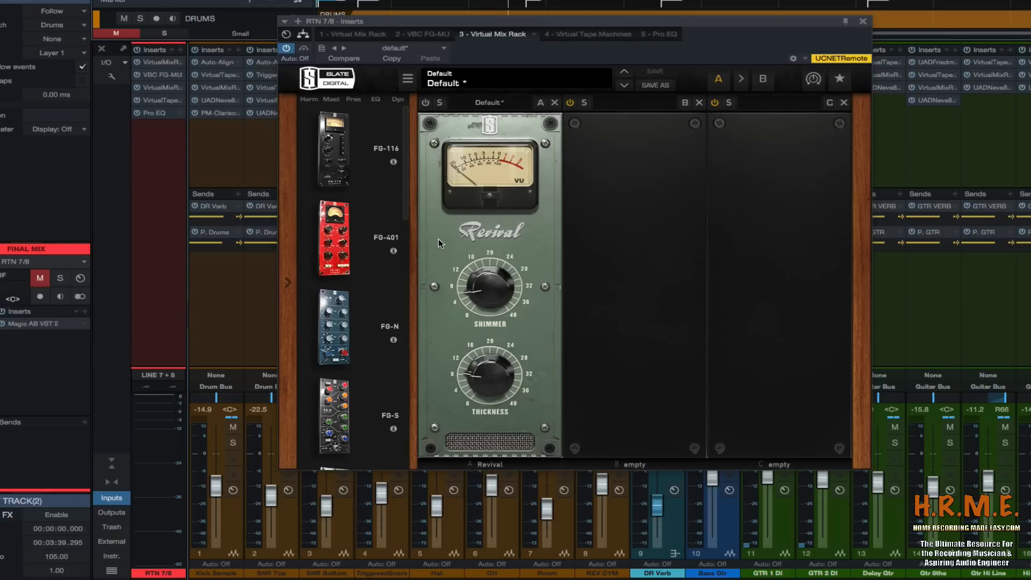
Step: Play the mix and switch the Revival module on and off repeatedly to compare, leaving it on
{"action": "key", "text": "space"}
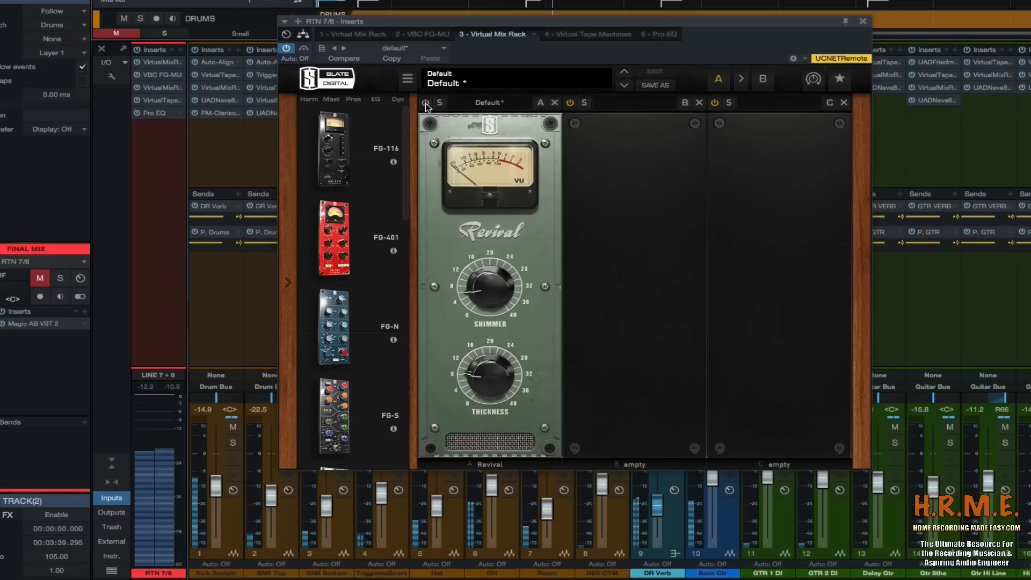
{"action": "left_click", "coordinate": [425, 103]}
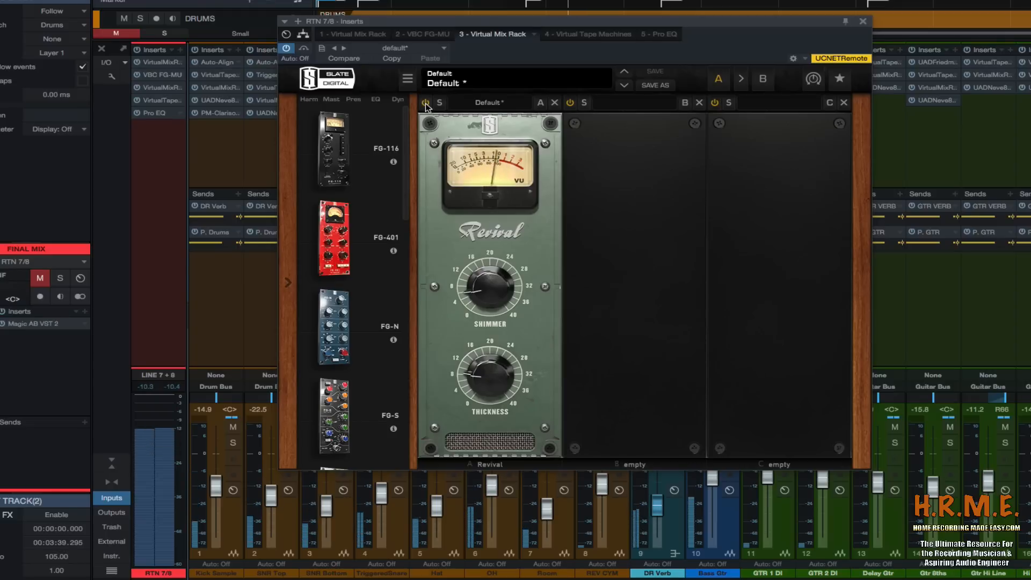
{"action": "left_click", "coordinate": [426, 103]}
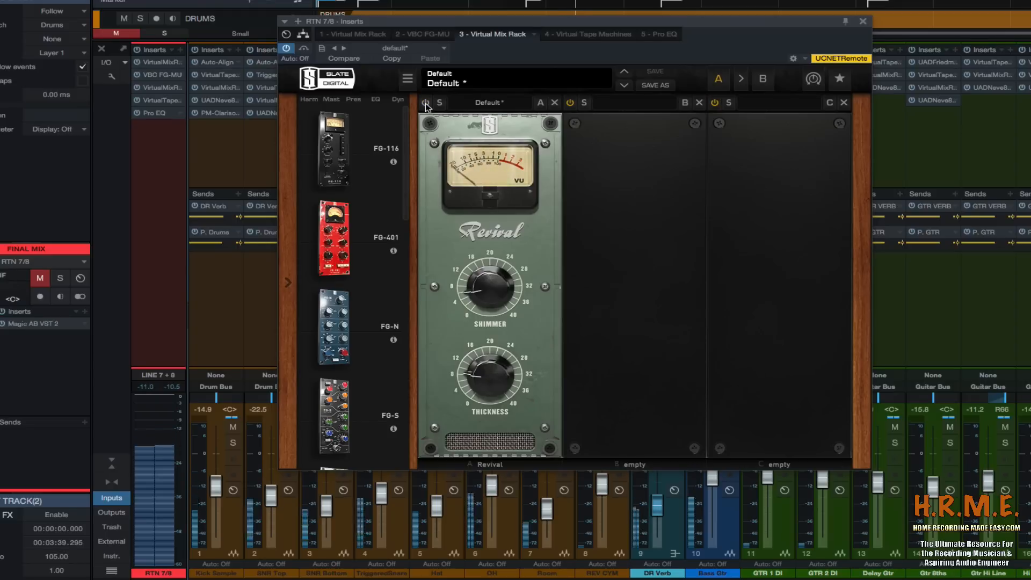
{"action": "left_click", "coordinate": [425, 103]}
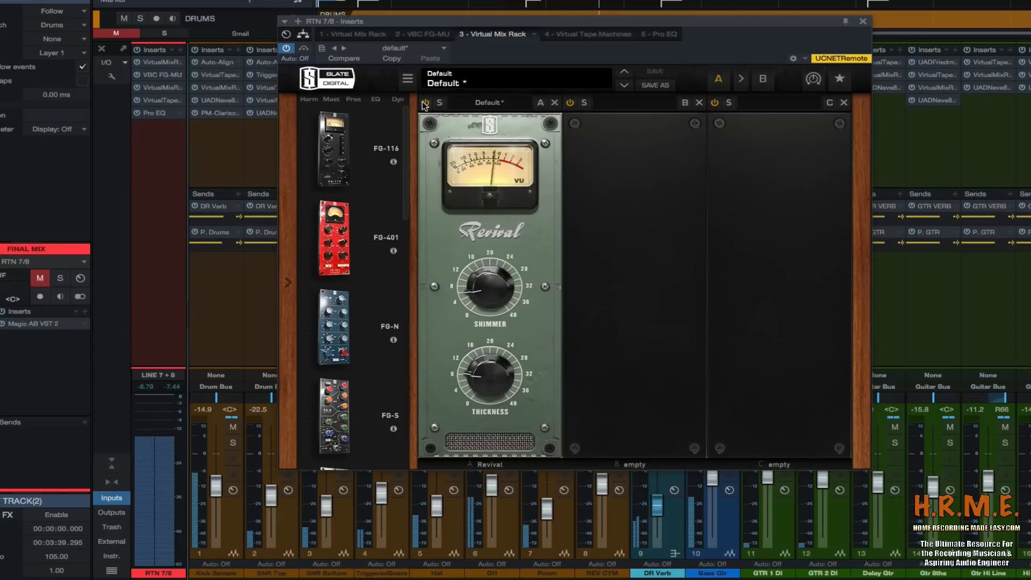
{"action": "left_click", "coordinate": [425, 103]}
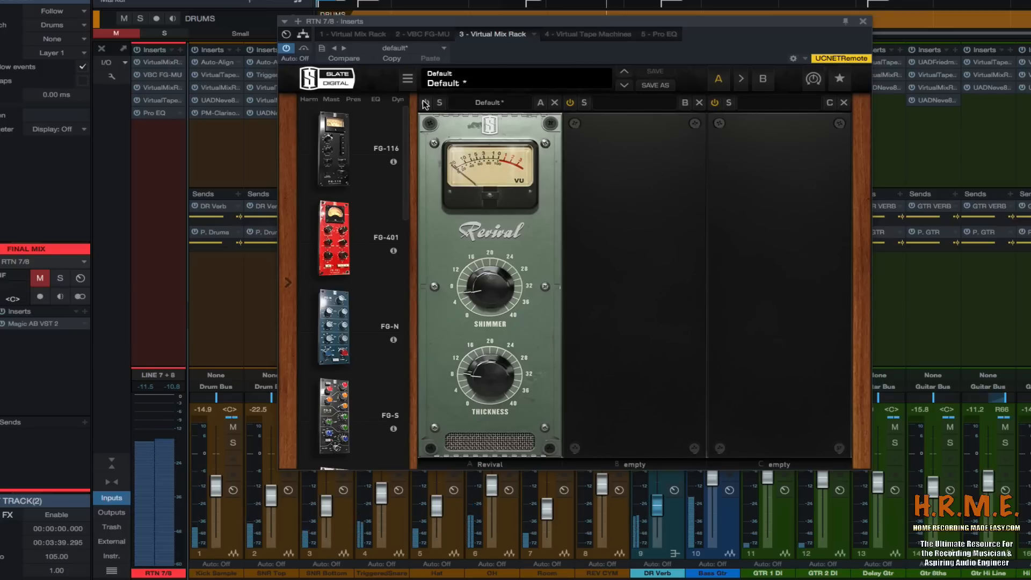
{"action": "left_click", "coordinate": [425, 103]}
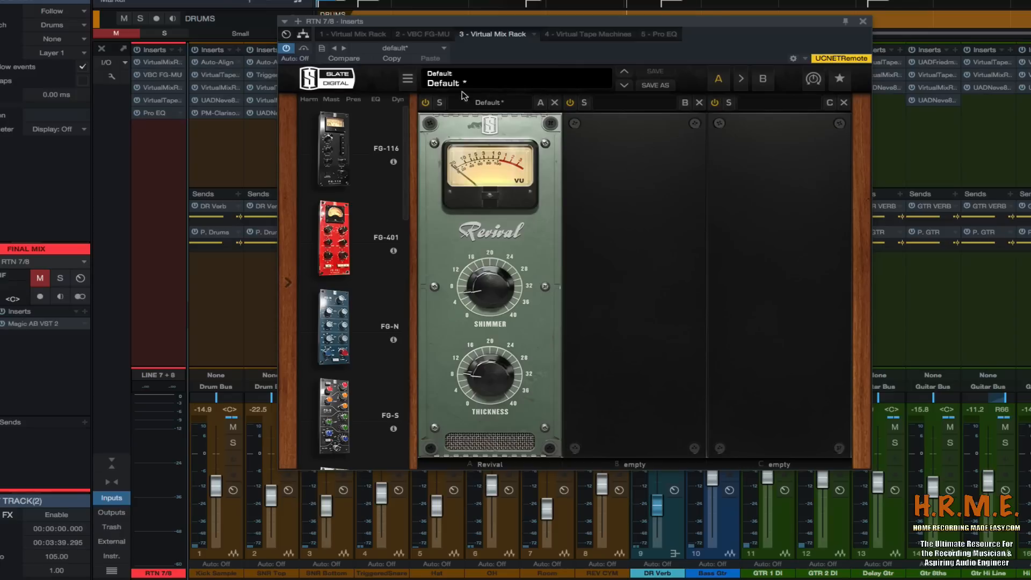
Step: Open the Virtual Tape Machines on RTN 7/8 and set its input level to -0.81 dB during playback
{"action": "left_click", "coordinate": [575, 35]}
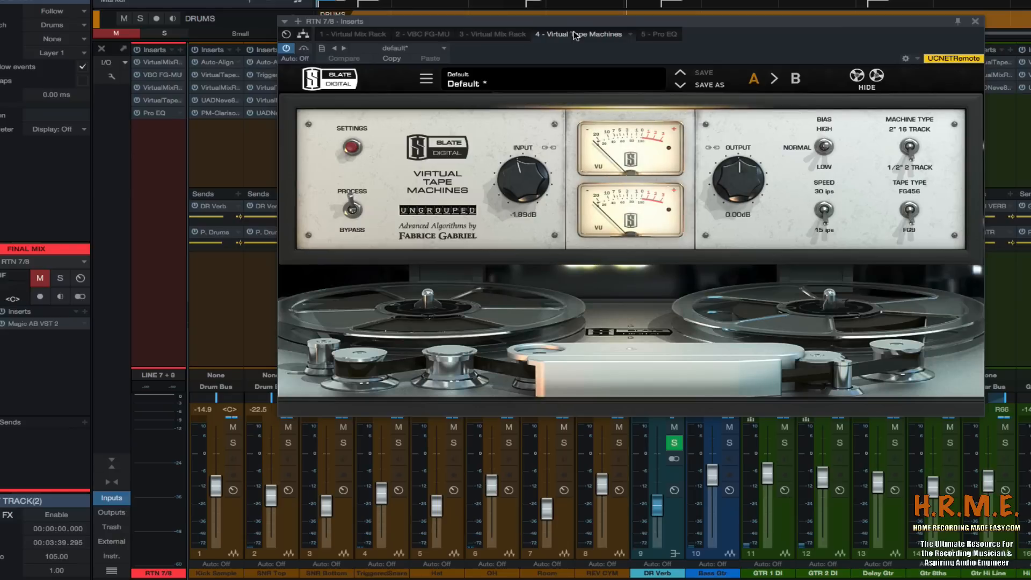
{"action": "left_click_drag", "start_coordinate": [564, 23], "coordinate": [553, 27]}
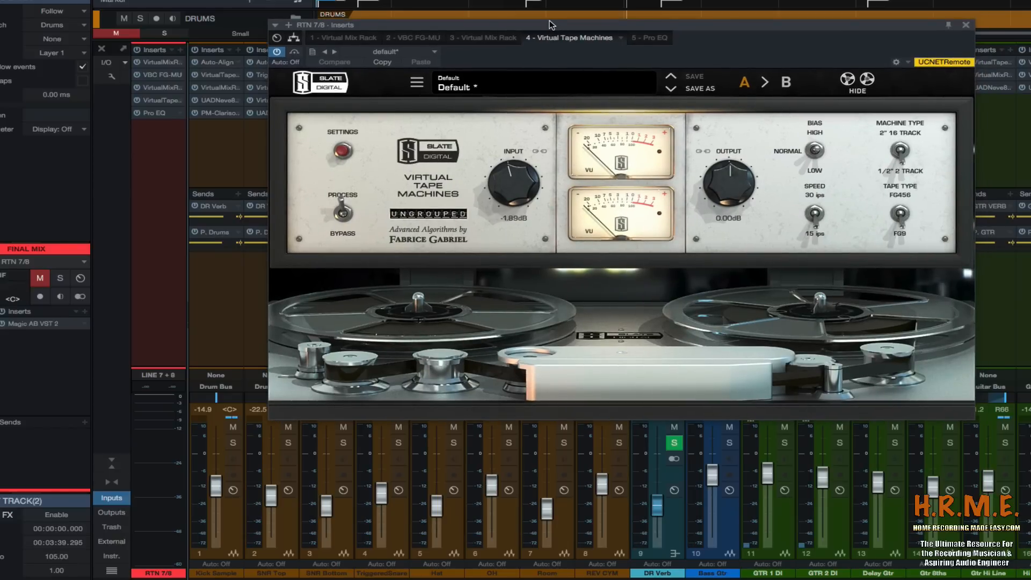
{"action": "key", "text": "space"}
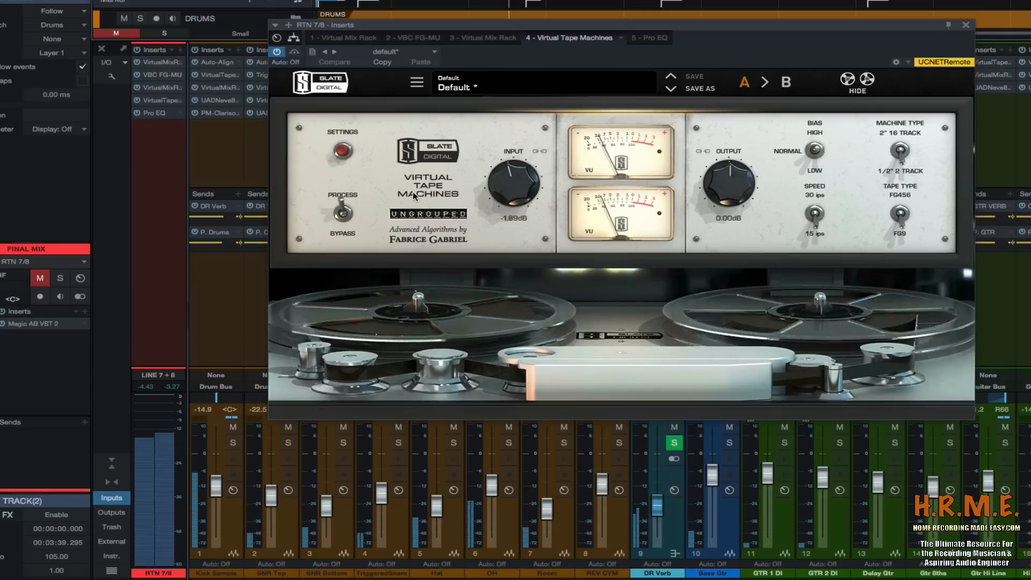
{"action": "left_click", "coordinate": [339, 216]}
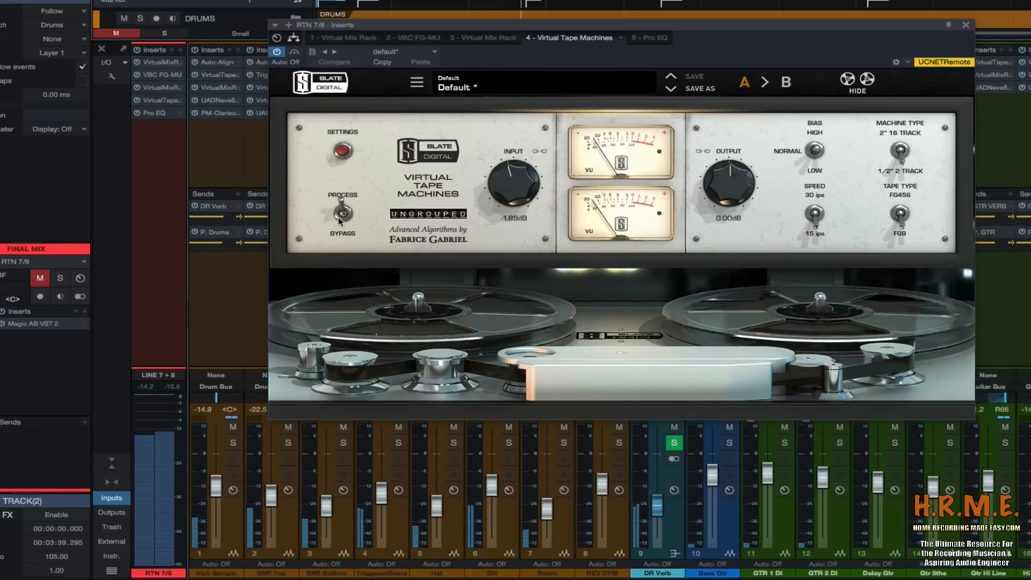
{"action": "left_click_drag", "start_coordinate": [510, 174], "coordinate": [511, 165]}
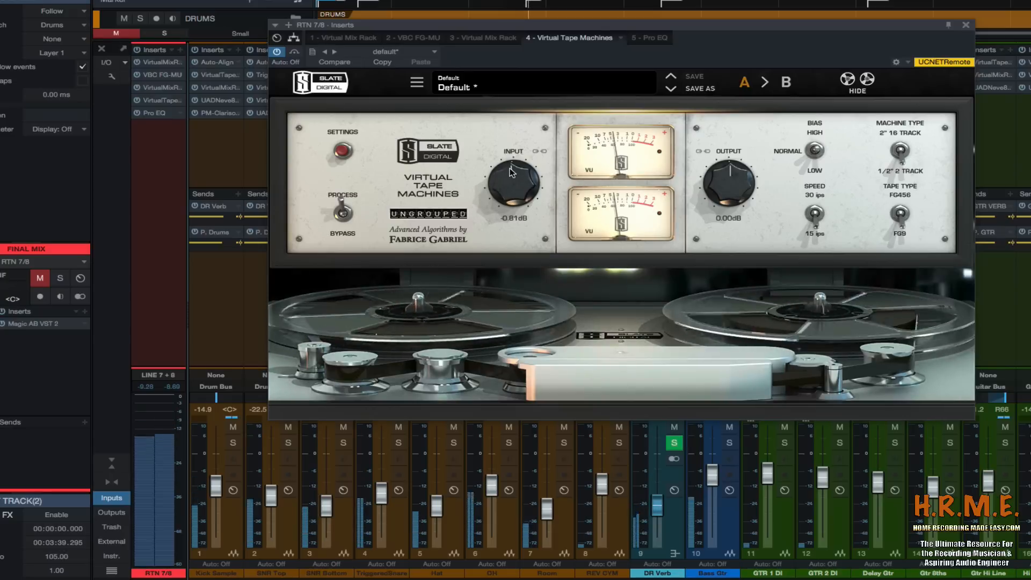
Step: Switch the Virtual Tape Machines between Bypass and Process repeatedly during playback to compare, ending on Process
{"action": "left_click", "coordinate": [343, 215]}
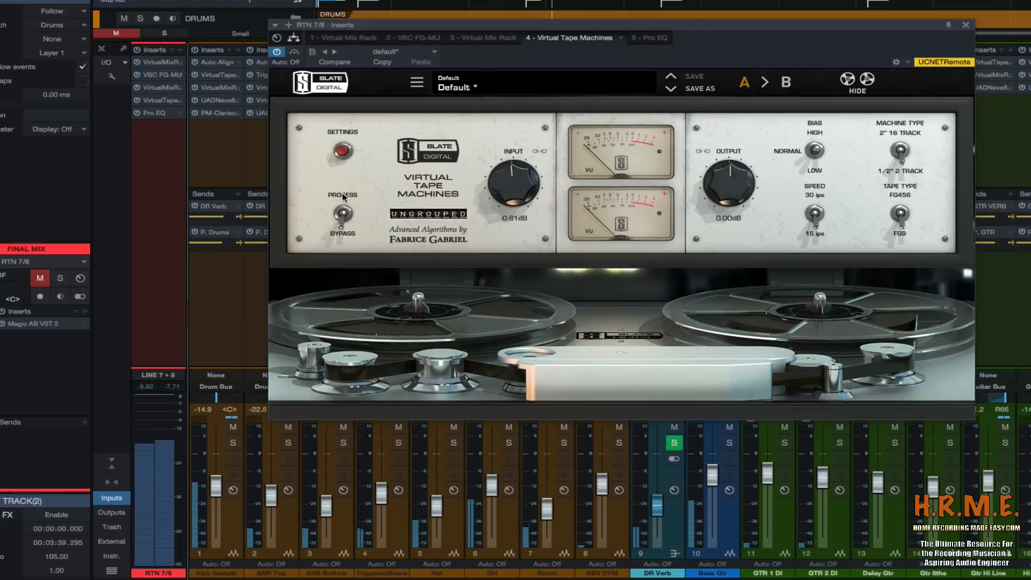
{"action": "left_click", "coordinate": [343, 192]}
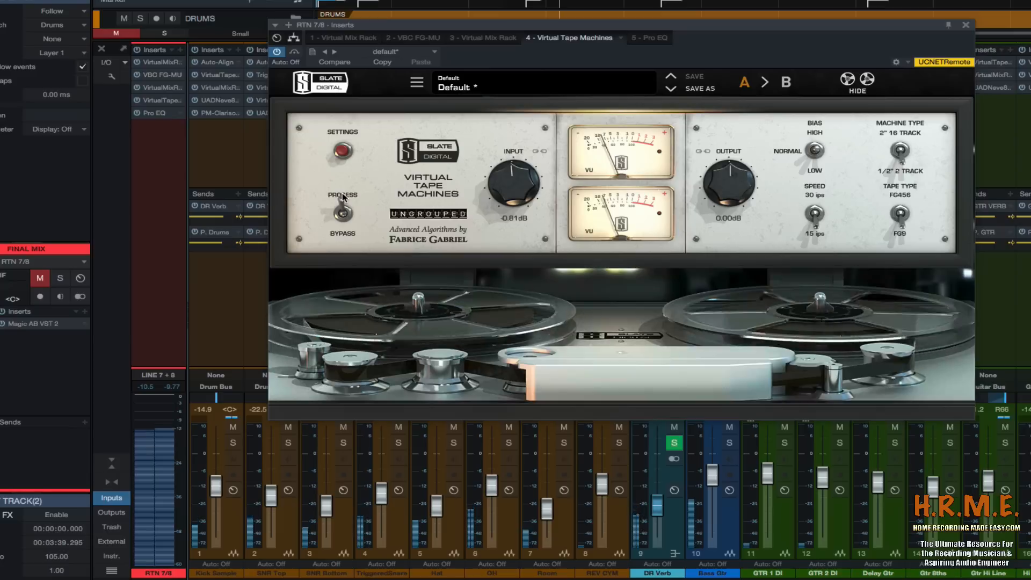
{"action": "left_click", "coordinate": [342, 215]}
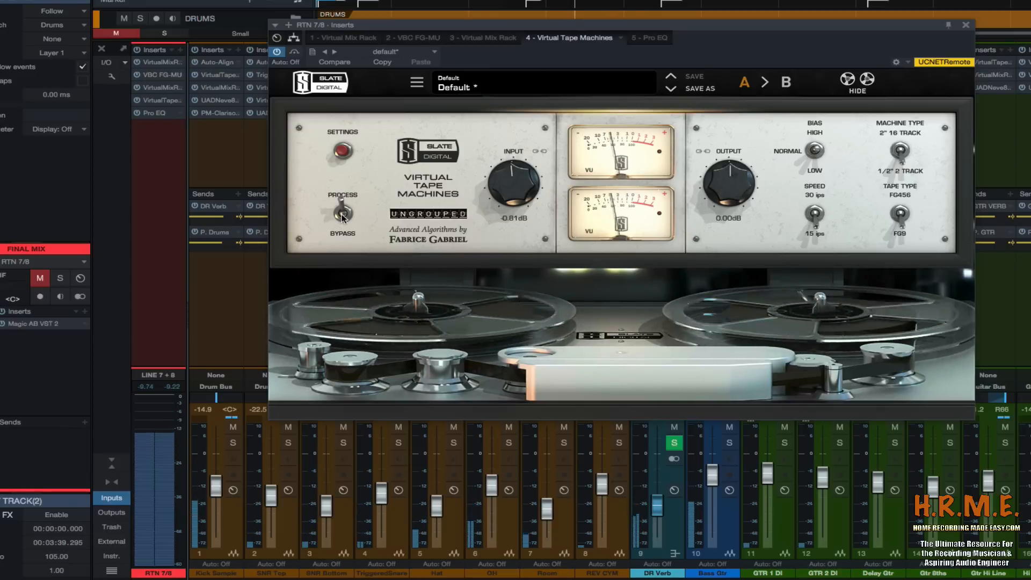
{"action": "left_click", "coordinate": [342, 215]}
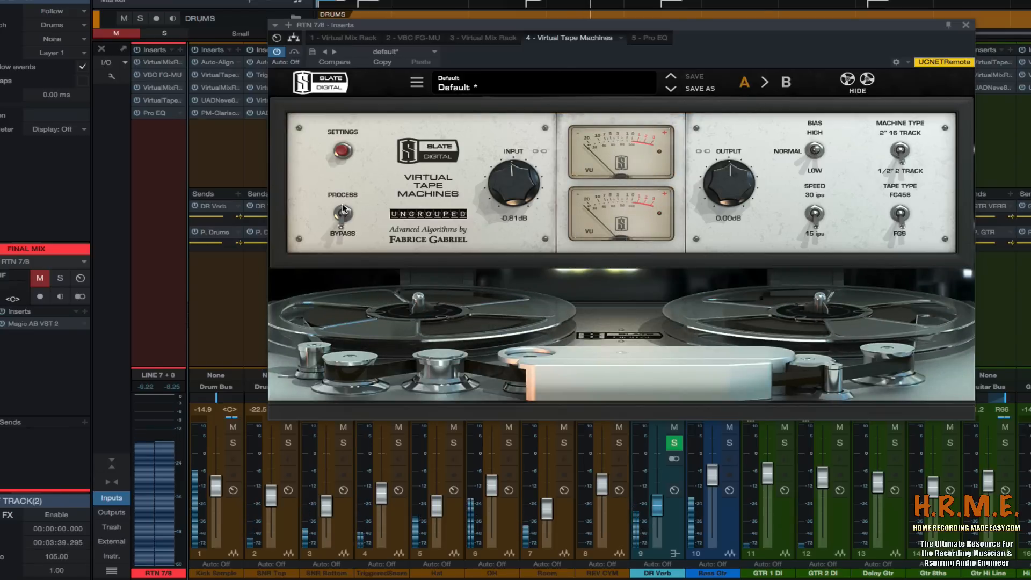
{"action": "left_click", "coordinate": [340, 210]}
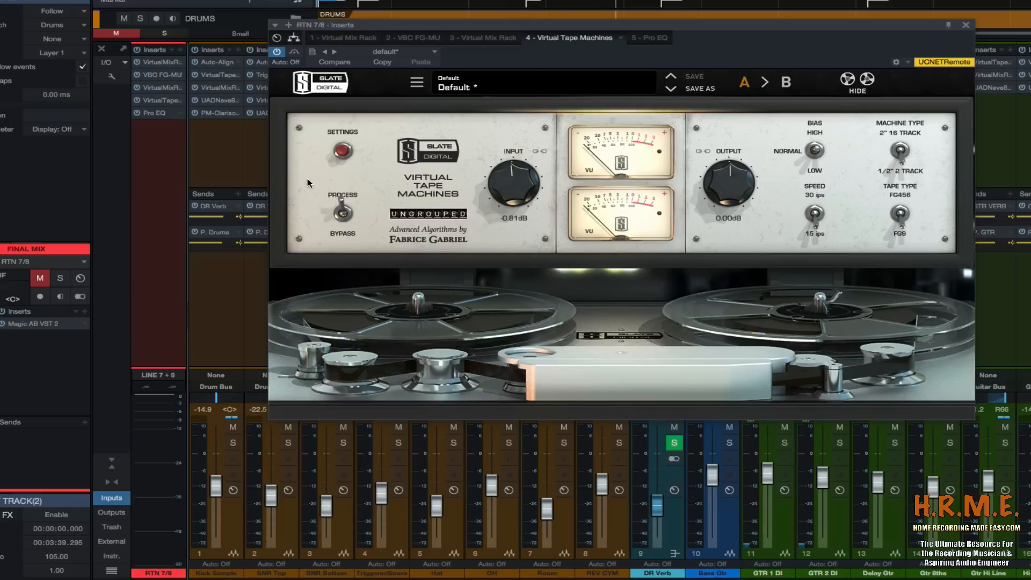
Step: Open the Pro EQ on RTN 7/8 and switch its bypass on and off repeatedly during playback to compare, leaving it active
{"action": "left_click", "coordinate": [664, 39]}
{"action": "left_click_drag", "start_coordinate": [603, 25], "coordinate": [636, 23]}
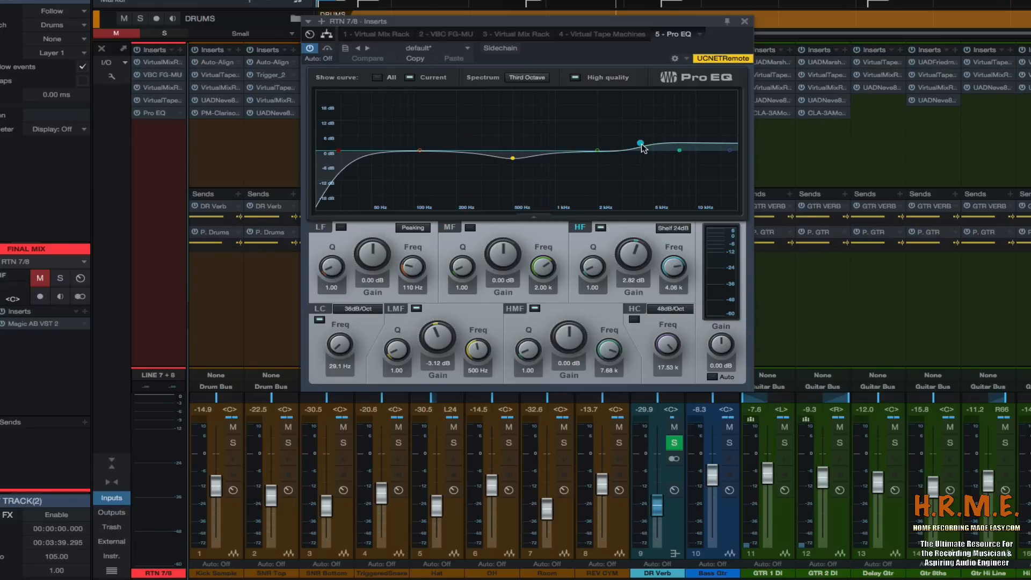
{"action": "left_click", "coordinate": [328, 49]}
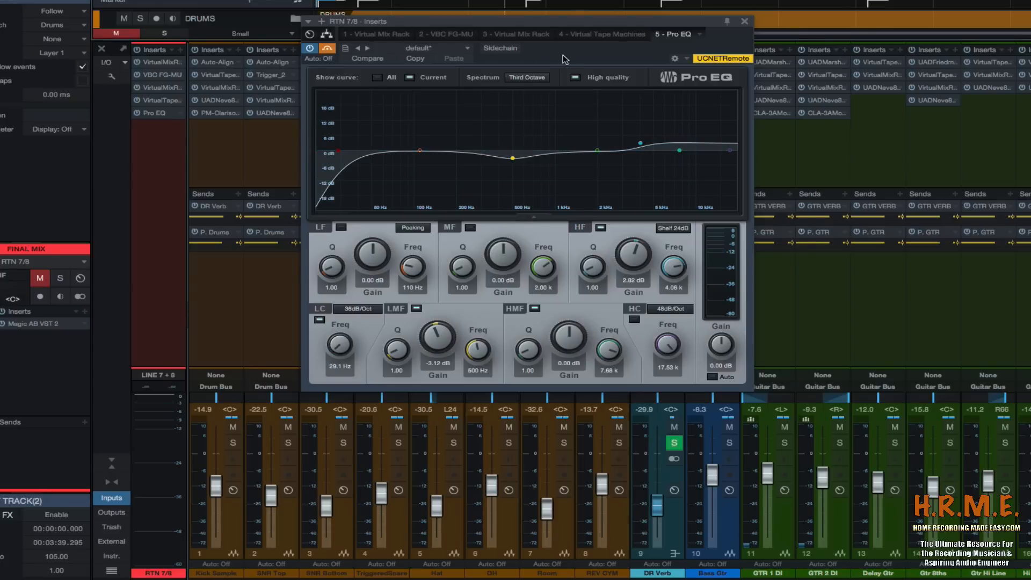
{"action": "key", "text": "space"}
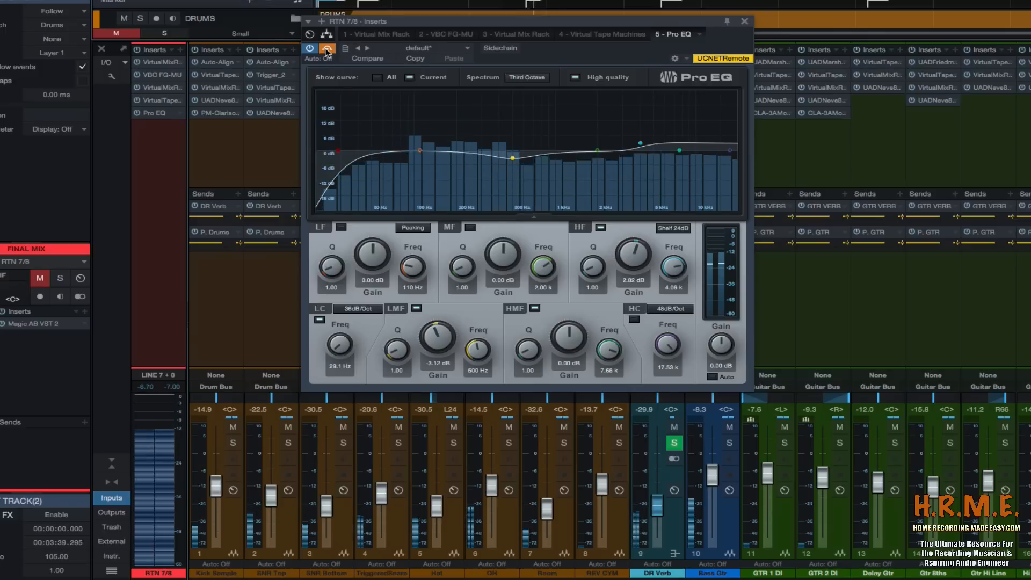
{"action": "left_click", "coordinate": [326, 49]}
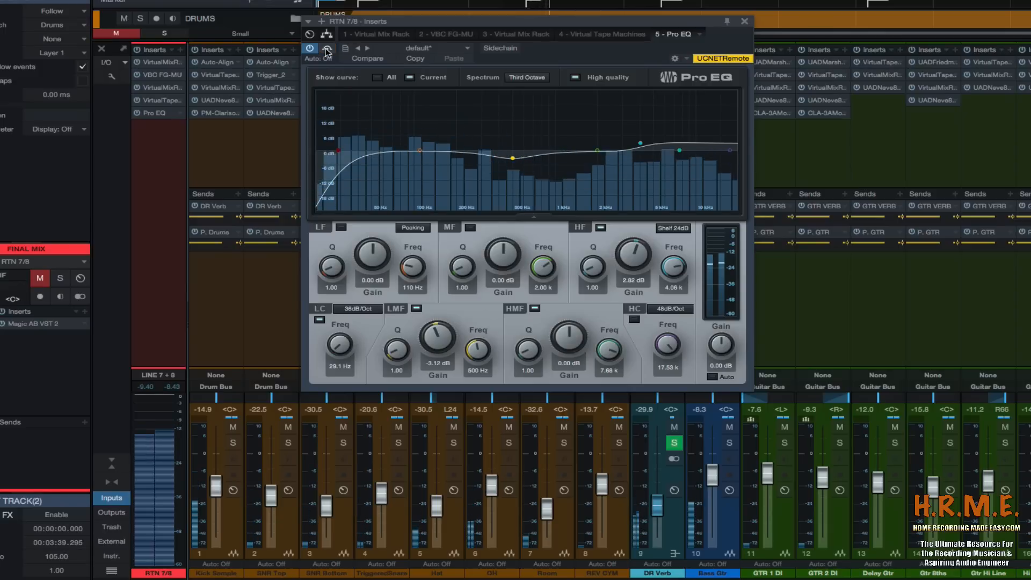
{"action": "left_click", "coordinate": [327, 50]}
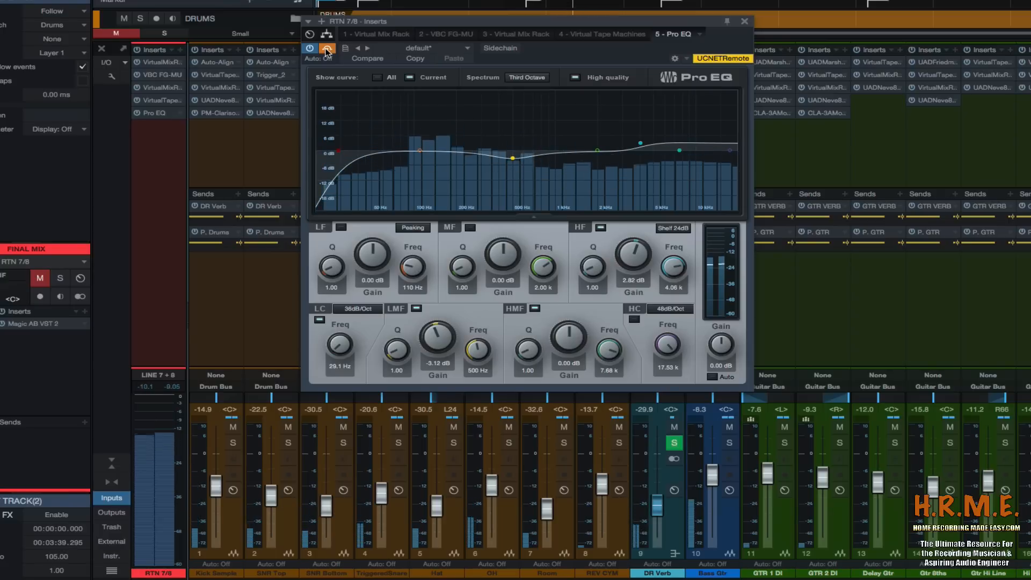
{"action": "left_click", "coordinate": [327, 50]}
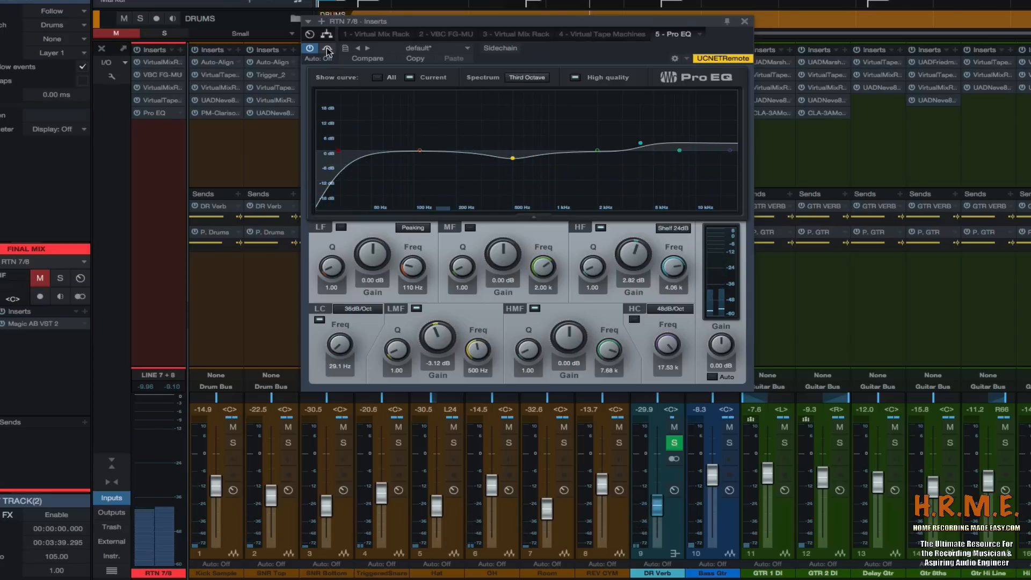
Step: Point out the Pro EQ's low-mid, mid and high bands and compare the mix with the EQ bypassed and active during playback
{"action": "left_click", "coordinate": [513, 157]}
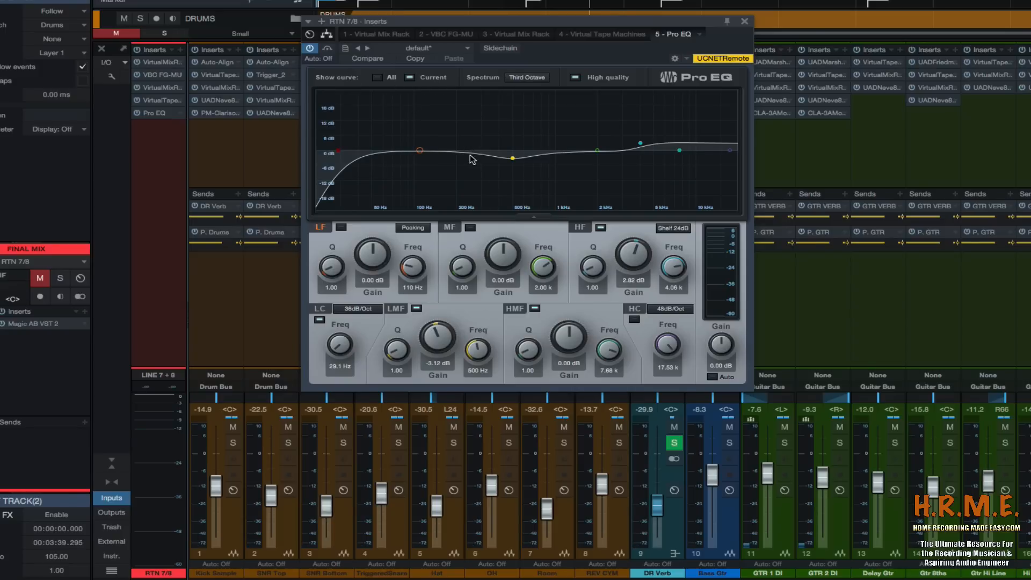
{"action": "left_click", "coordinate": [602, 154]}
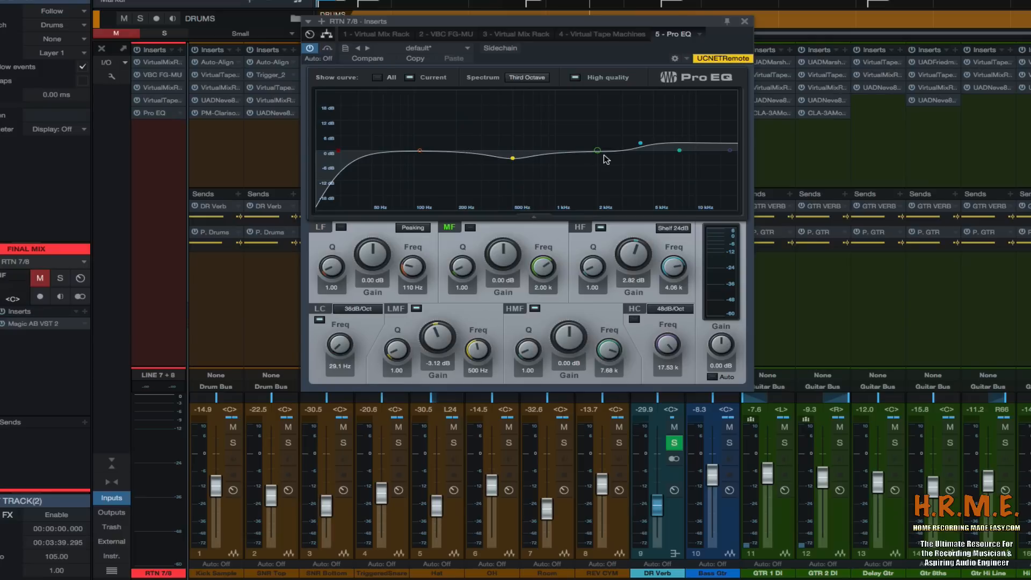
{"action": "left_click", "coordinate": [645, 145]}
{"action": "left_click", "coordinate": [330, 49]}
{"action": "key", "text": "space"}
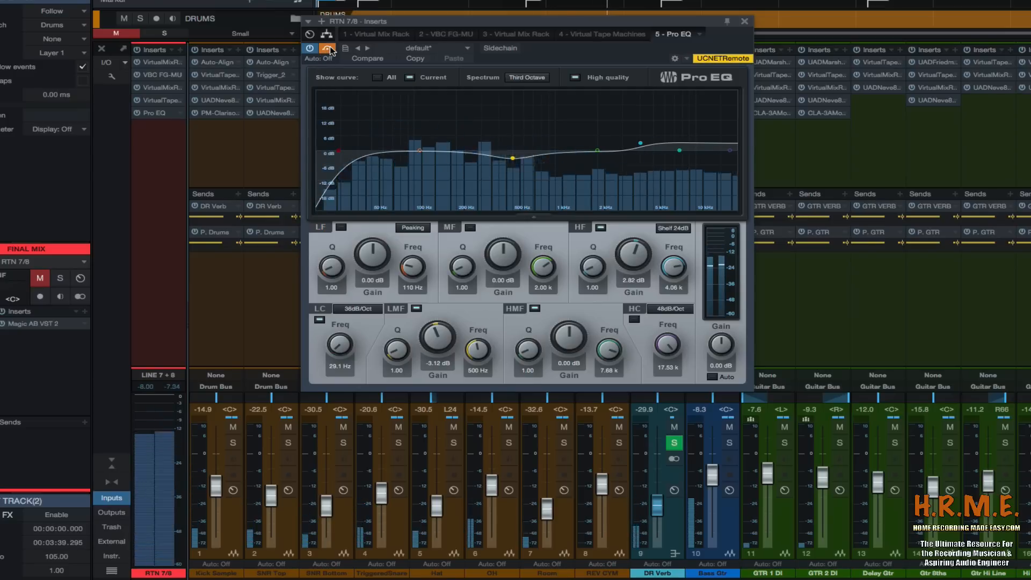
{"action": "left_click", "coordinate": [329, 49]}
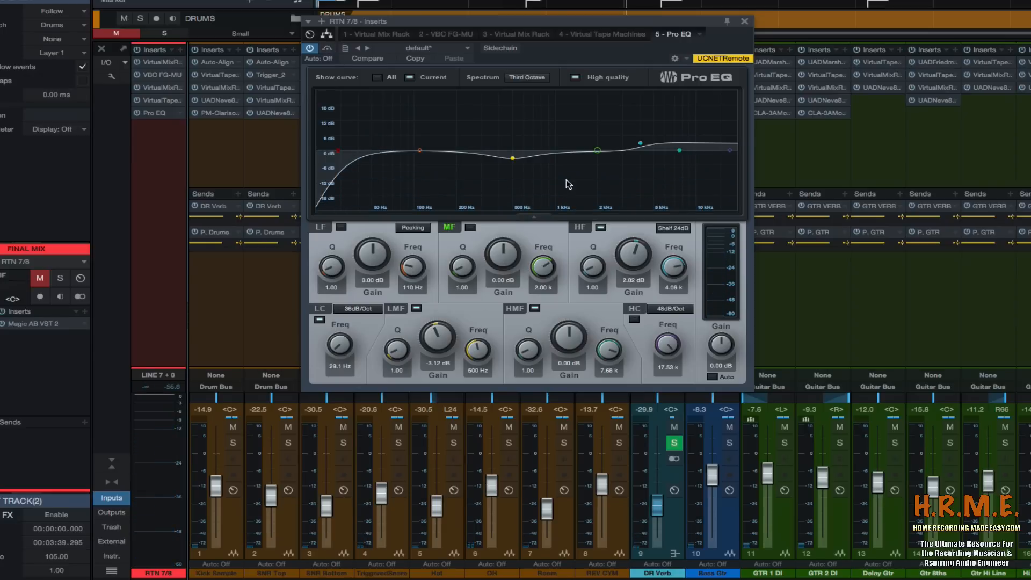
Step: Close the Pro EQ, collapse the mixer's insert and send area, and solo the FINAL MIX track
{"action": "left_click", "coordinate": [744, 21]}
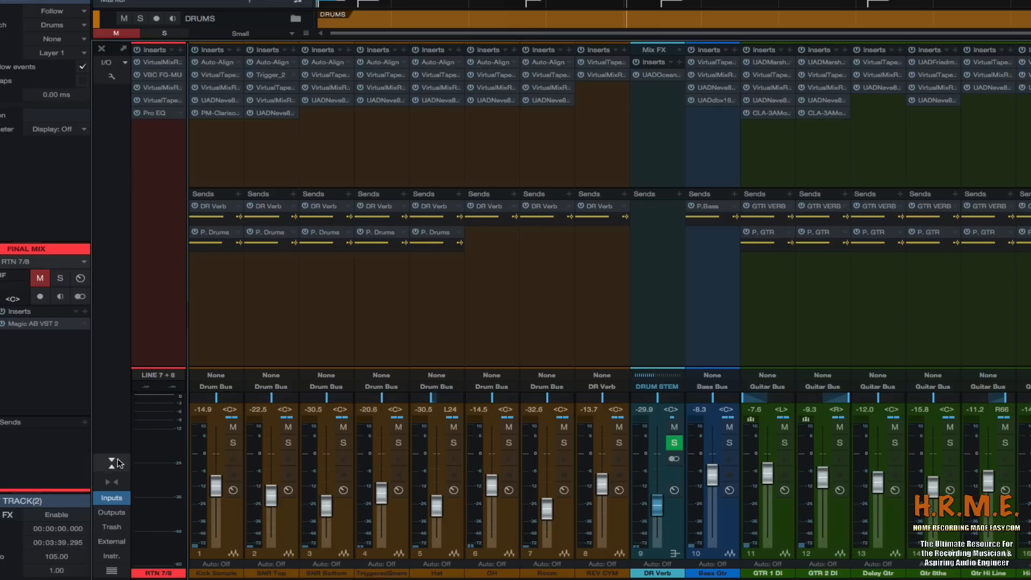
{"action": "left_click", "coordinate": [112, 463]}
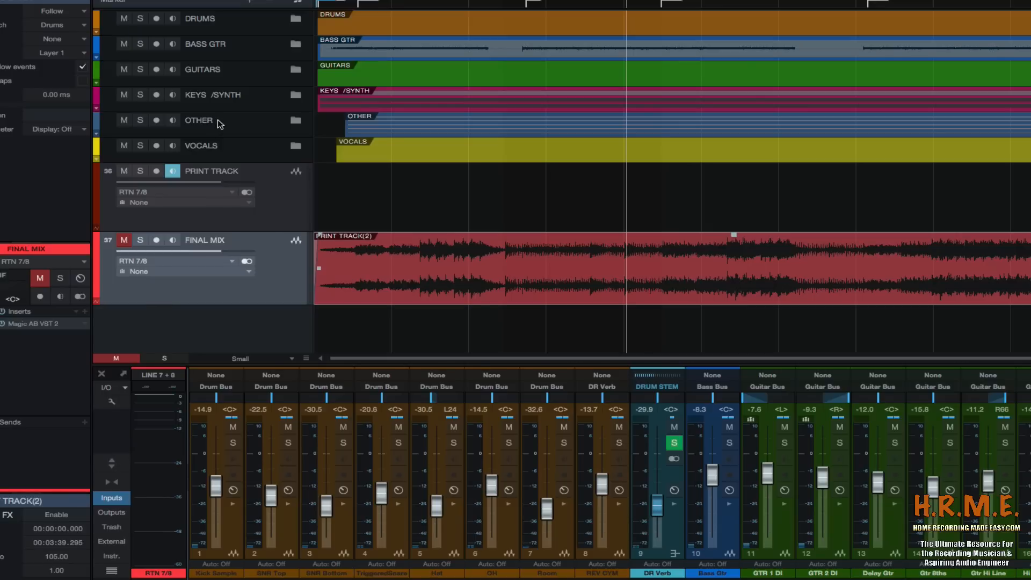
{"action": "left_click", "coordinate": [231, 297]}
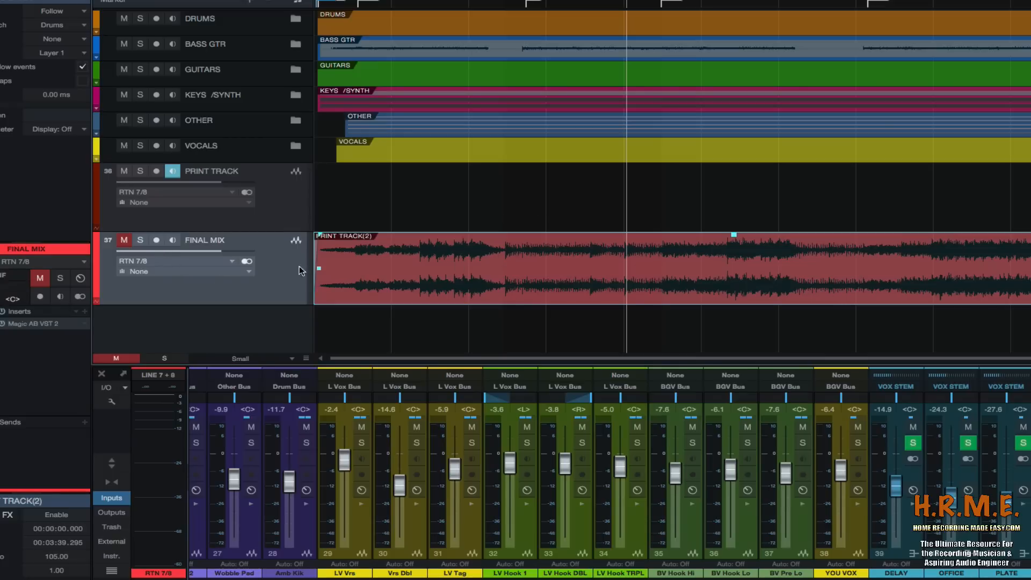
{"action": "left_click", "coordinate": [140, 240]}
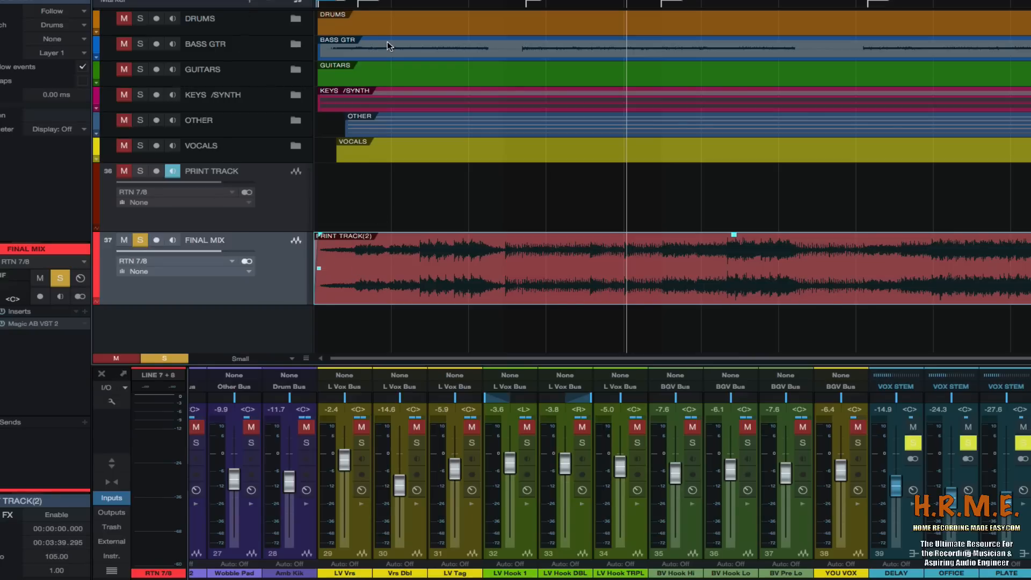
Step: Play the soloed final mix from the song start and check its peak levels on the S/PDIF output channel
{"action": "key", "text": "comma"}
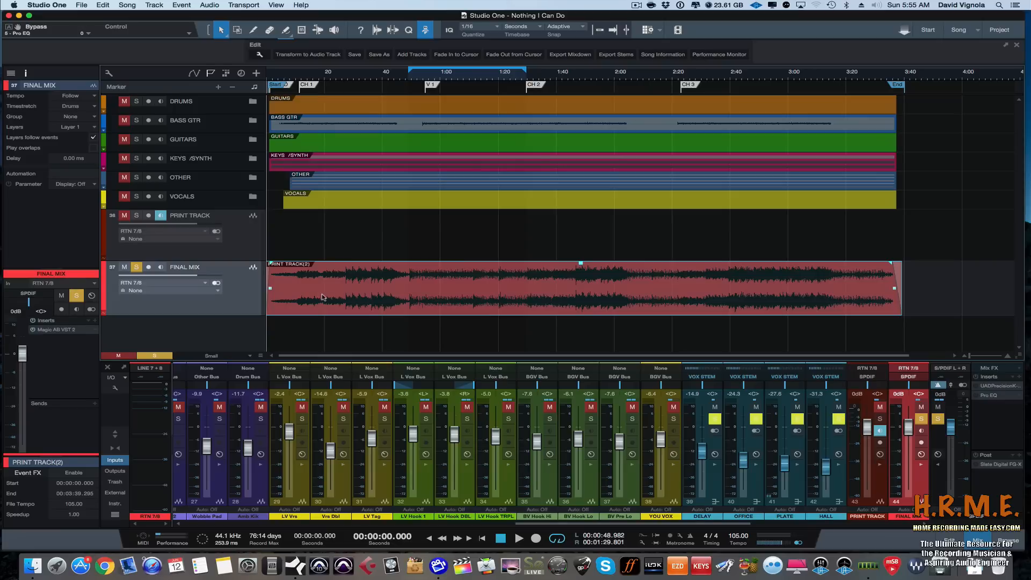
{"action": "left_click", "coordinate": [288, 79]}
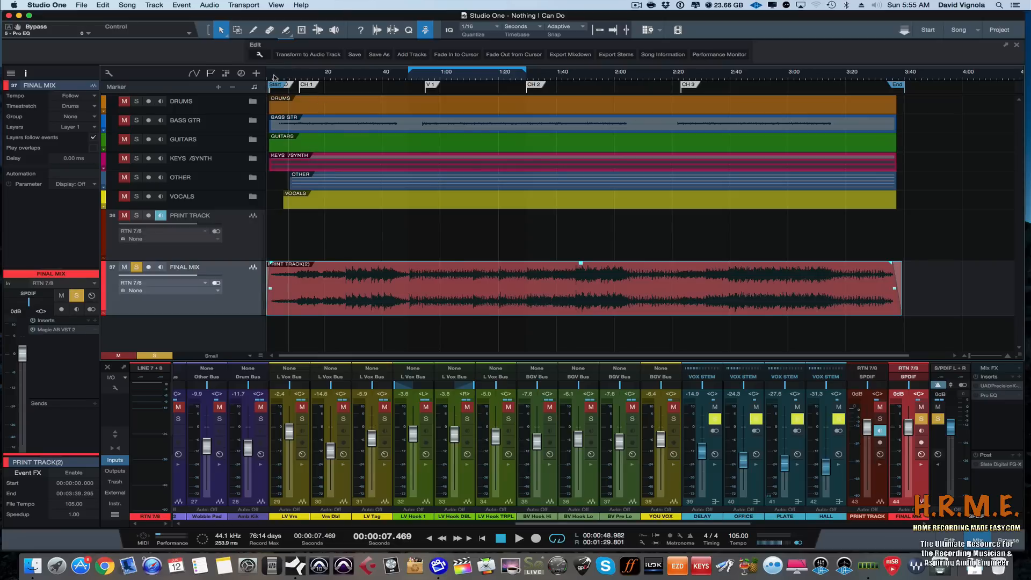
{"action": "key", "text": "comma"}
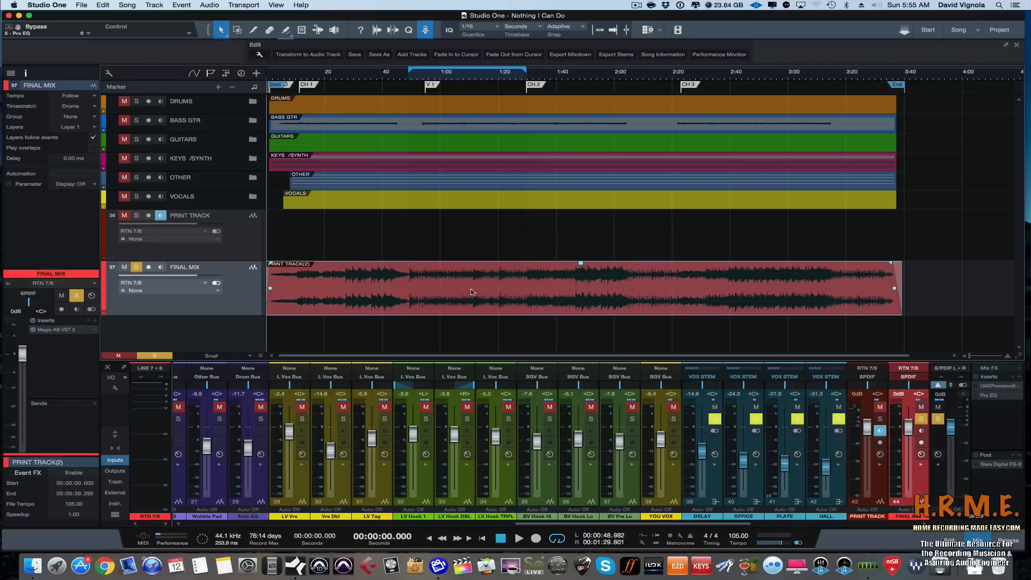
{"action": "left_click", "coordinate": [939, 491]}
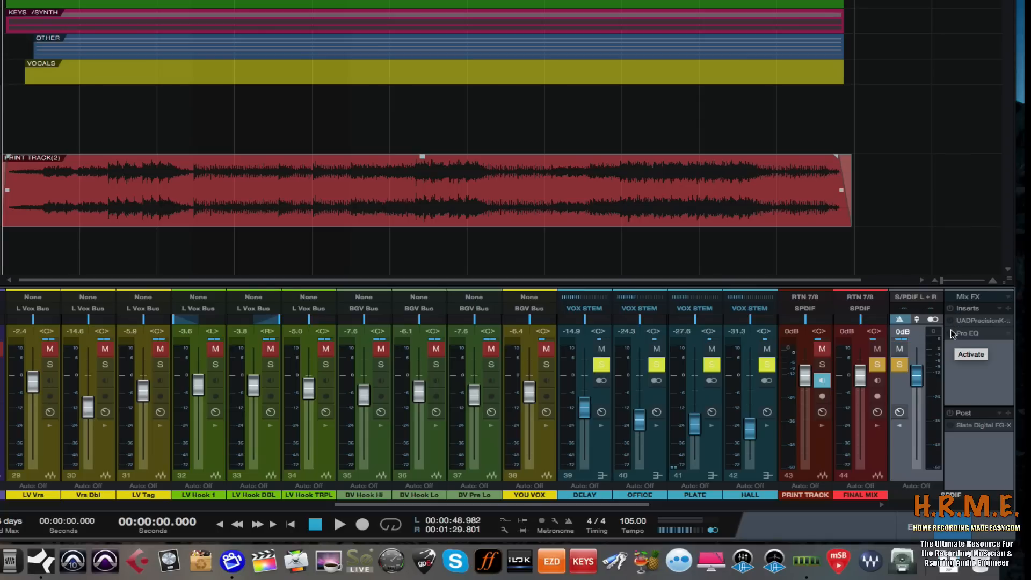
{"action": "key", "text": "space"}
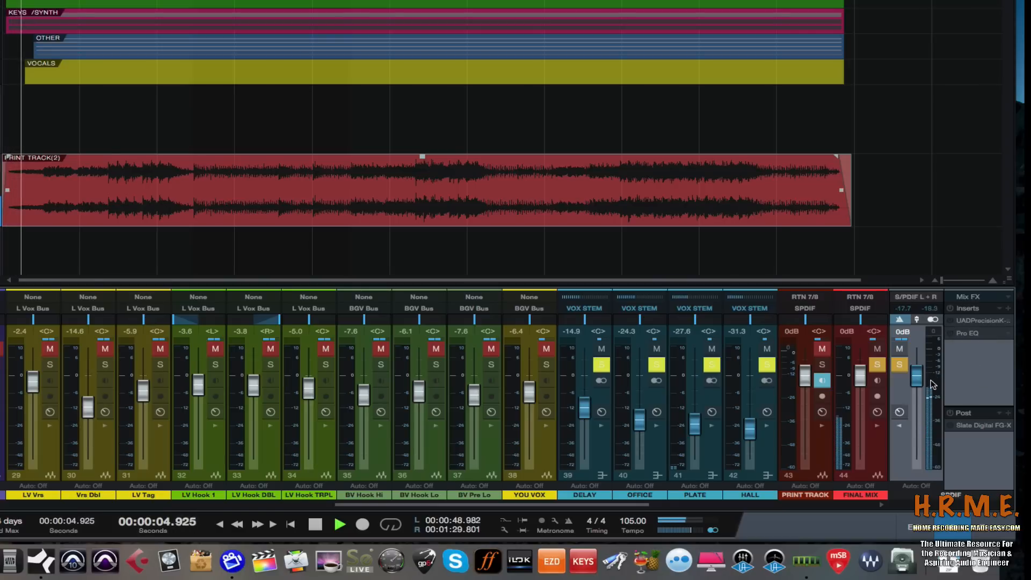
{"action": "mouse_move", "coordinate": [932, 384]}
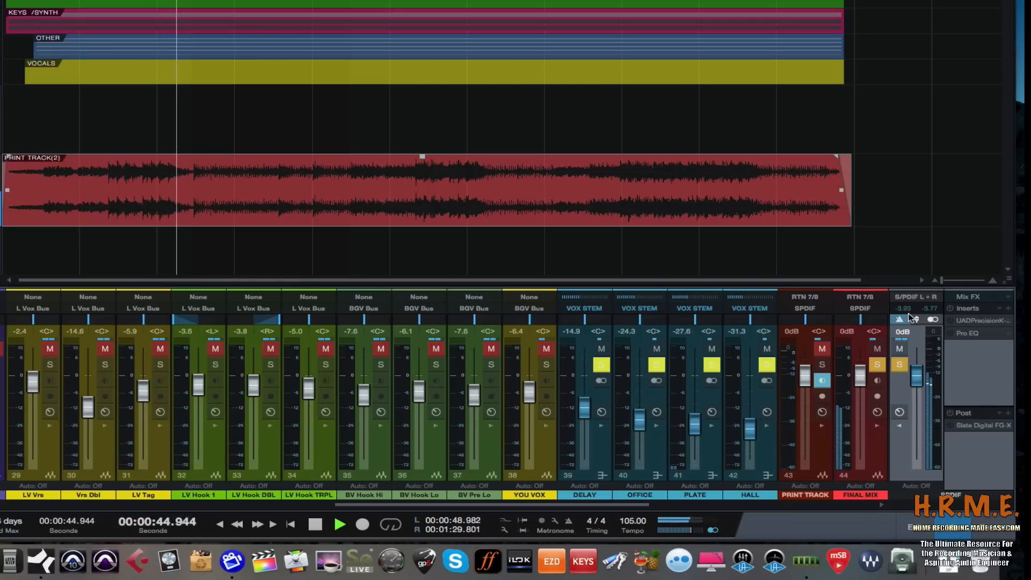
{"action": "key", "text": "space"}
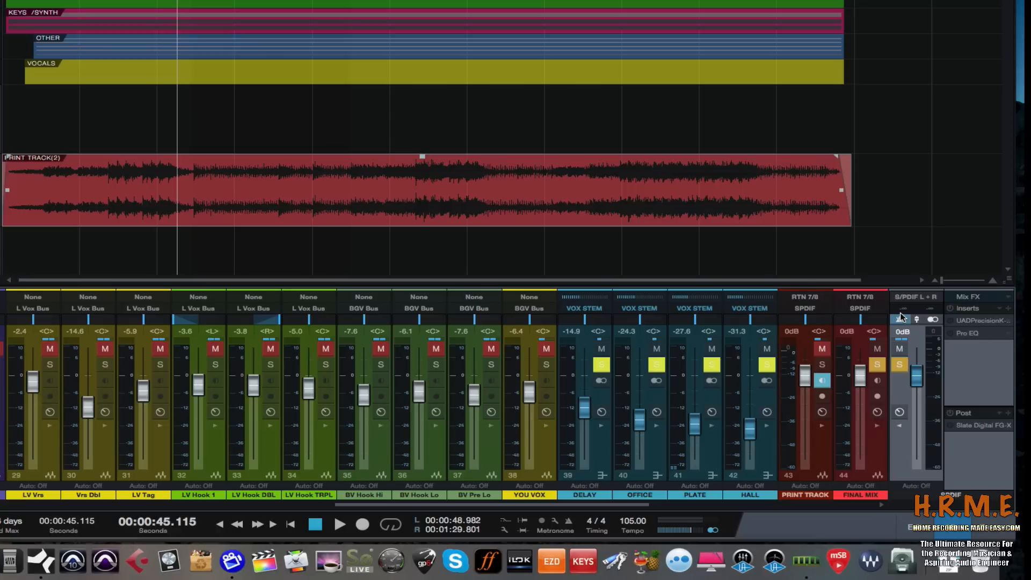
{"action": "key", "text": "space"}
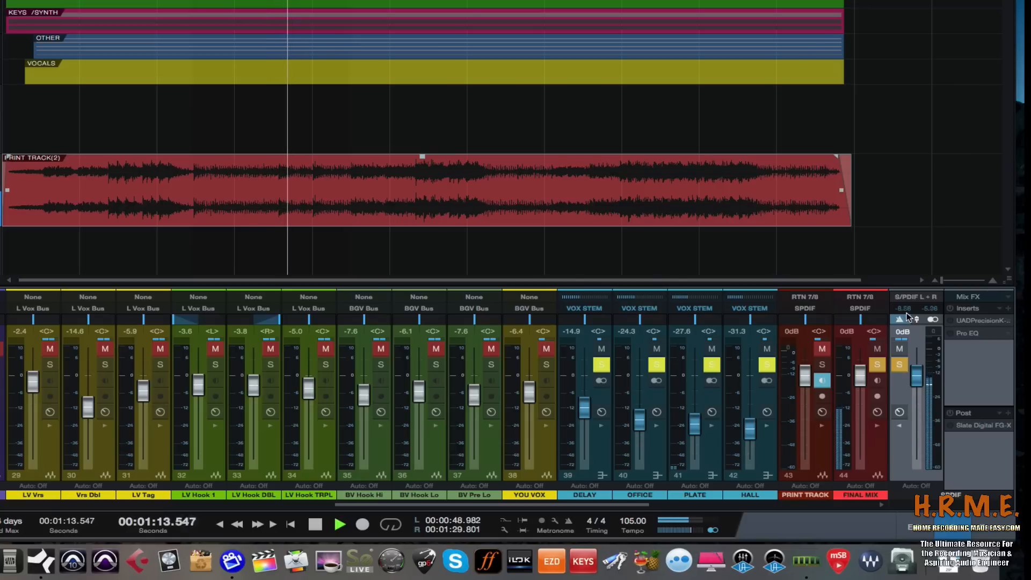
{"action": "key", "text": "space"}
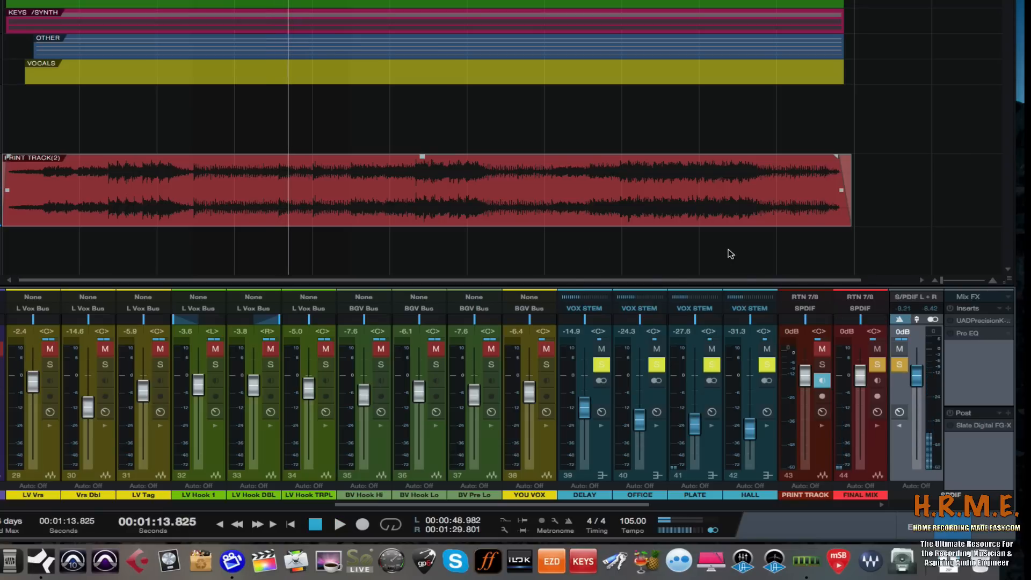
Step: Play the final mix from about 2:59.6 in the CH 3 section and check the S/PDIF output's peak level
{"action": "left_click", "coordinate": [698, 245]}
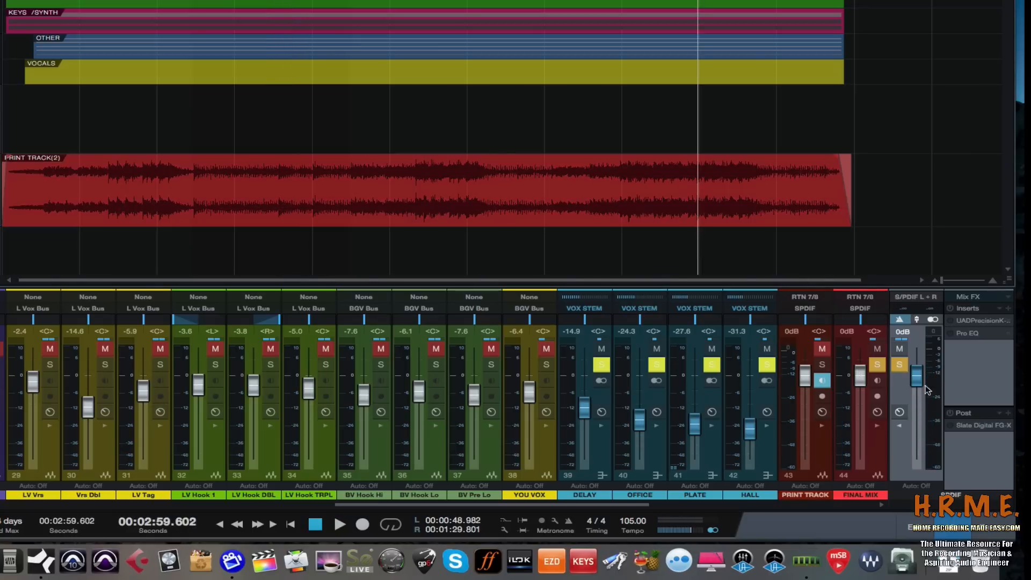
{"action": "left_click", "coordinate": [874, 454]}
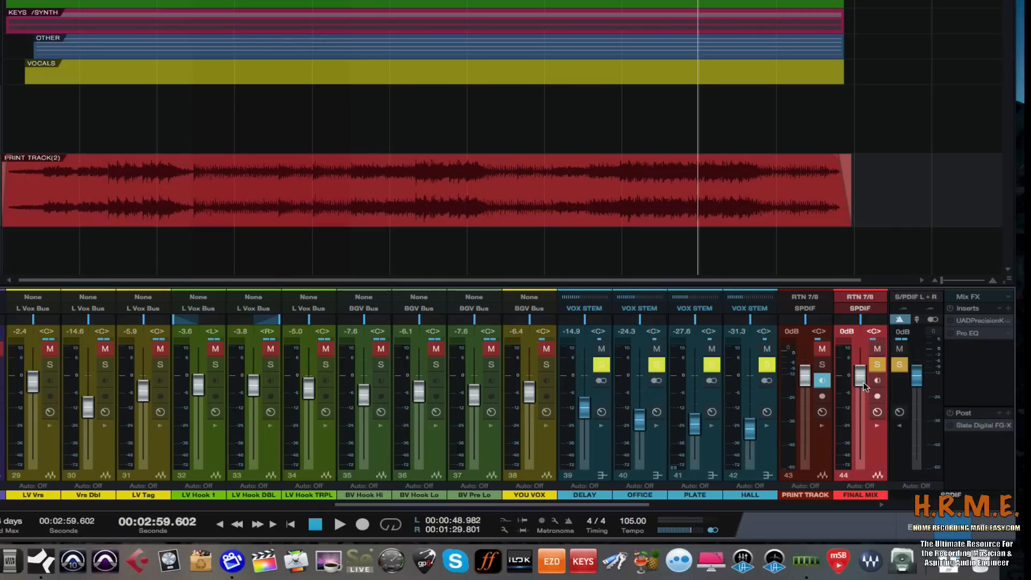
{"action": "key", "text": "space"}
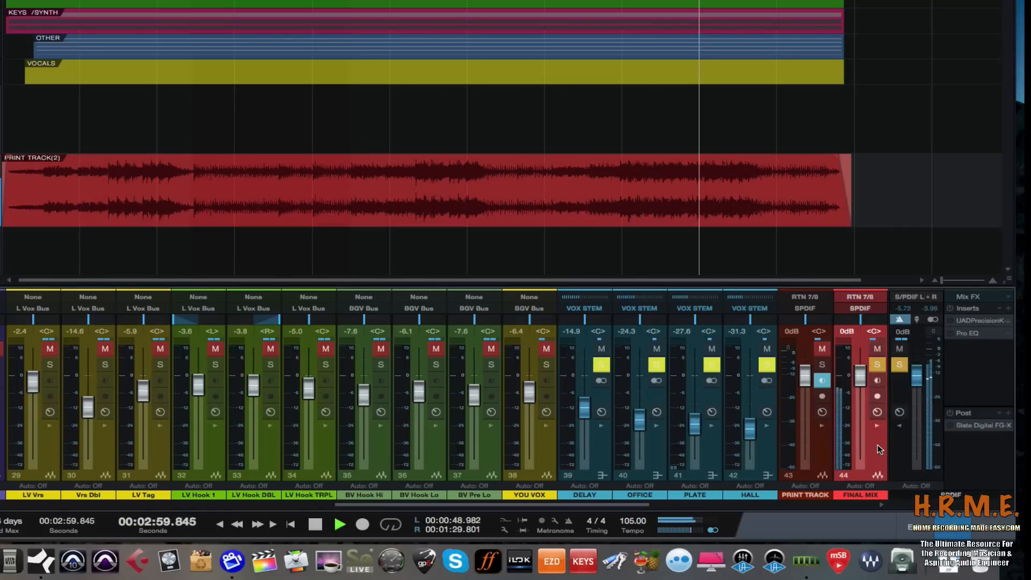
{"action": "left_click", "coordinate": [911, 319]}
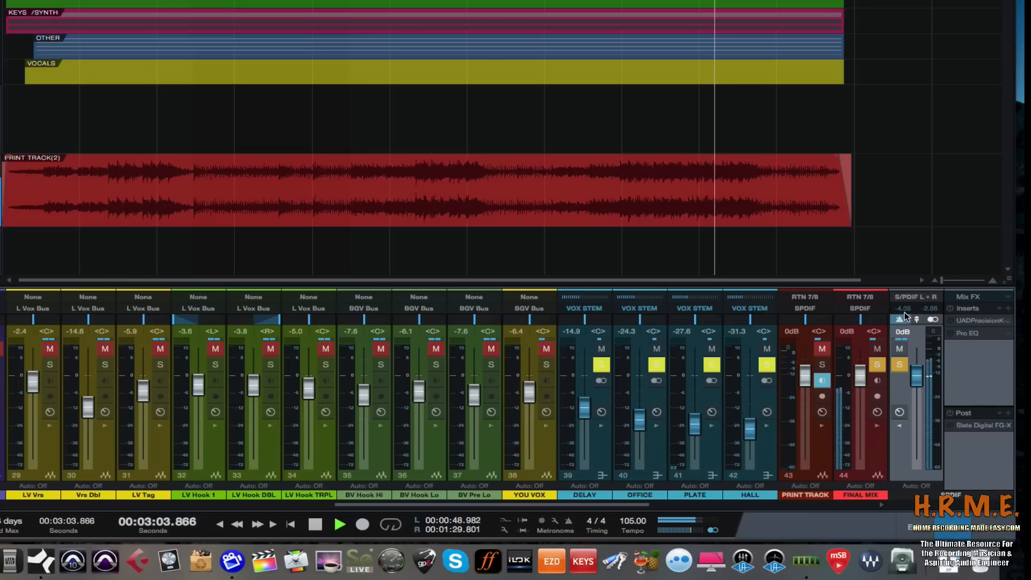
{"action": "key", "text": "space"}
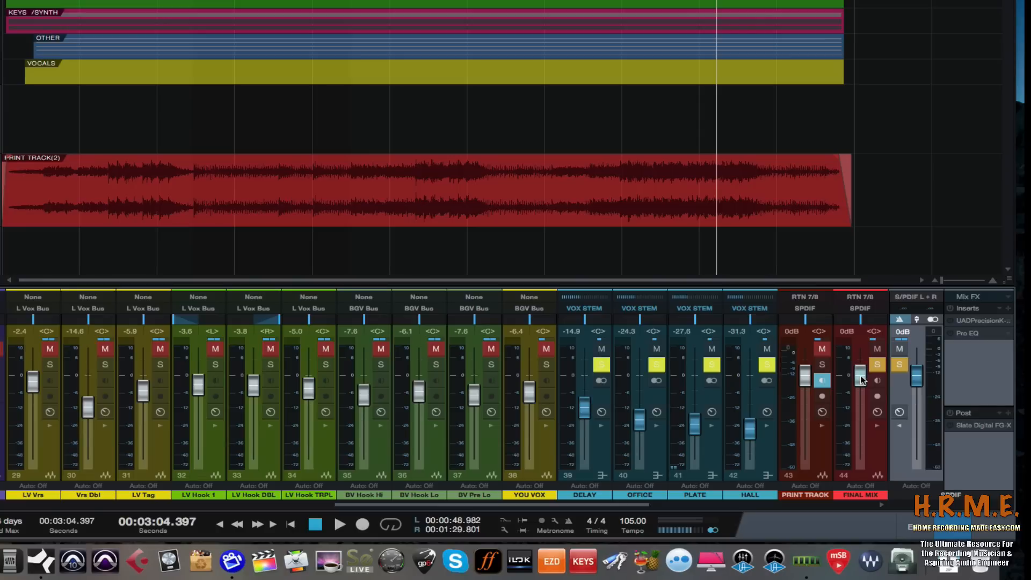
Step: Lower the FINAL MIX channel fader to -2.6 dB, checking the output level during playback
{"action": "left_click_drag", "start_coordinate": [861, 380], "coordinate": [859, 385]}
{"action": "key", "text": "space"}
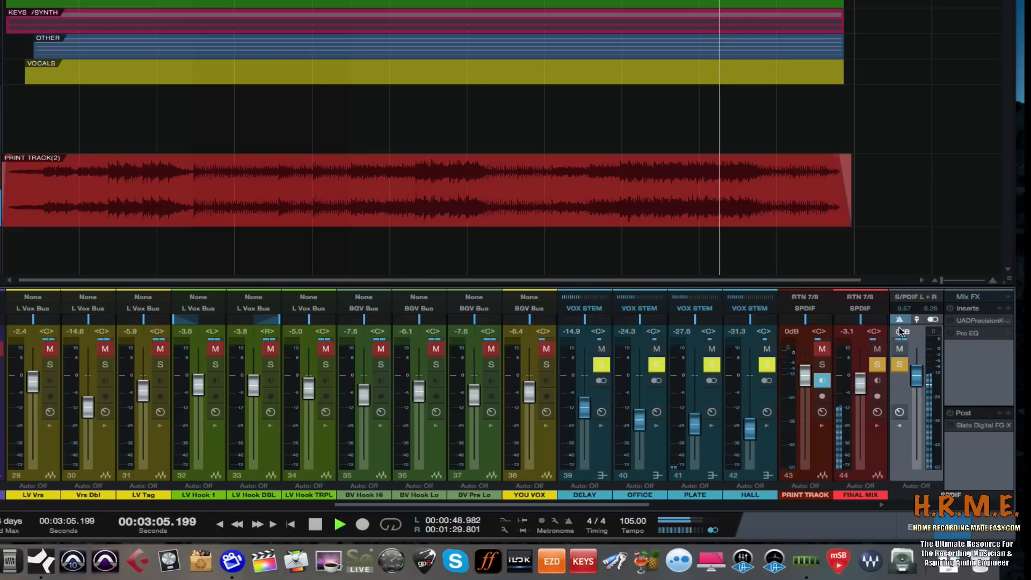
{"action": "left_click_drag", "start_coordinate": [861, 384], "coordinate": [861, 383]}
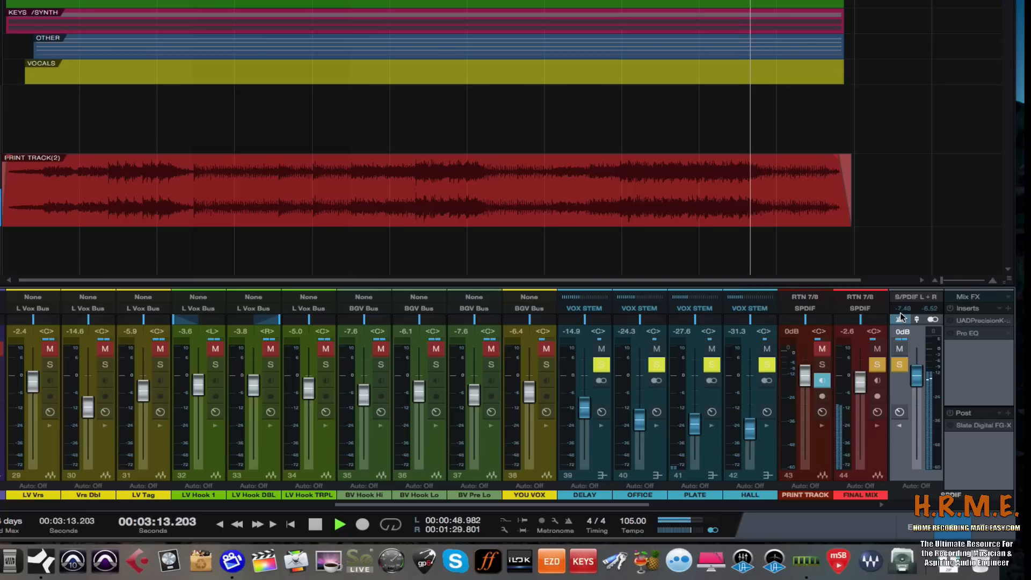
{"action": "key", "text": "space"}
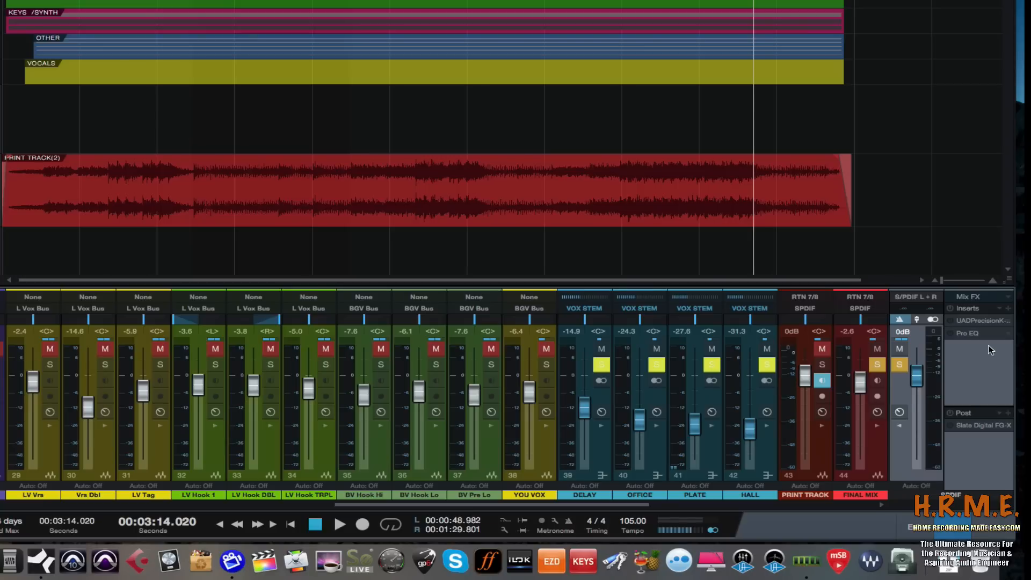
Step: Open the UAD Precision K-Stereo on the S/PDIF output, start playback just before V 1 and activate the plug-in
{"action": "left_click", "coordinate": [973, 321]}
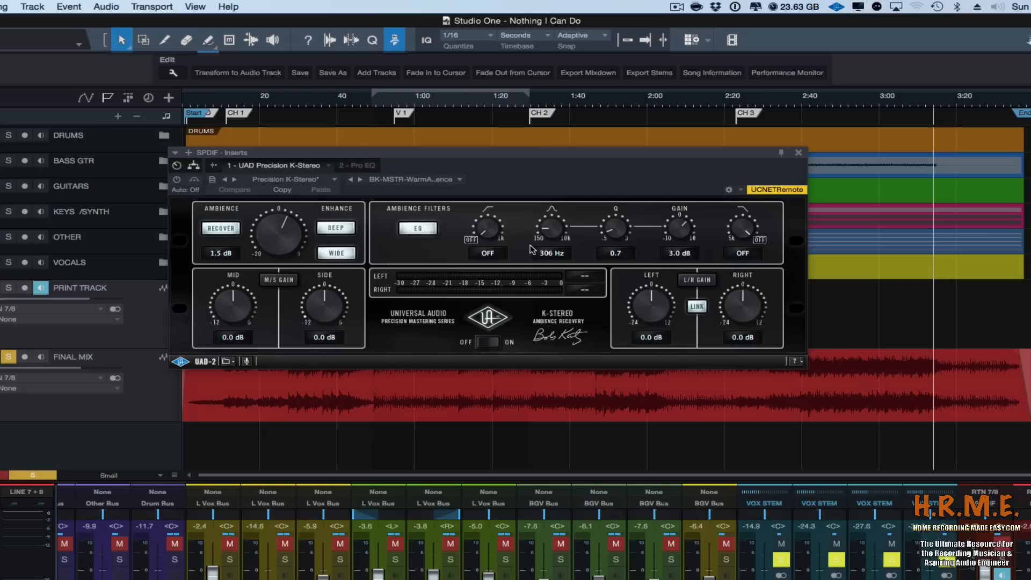
{"action": "left_click", "coordinate": [377, 105]}
{"action": "left_click_drag", "start_coordinate": [421, 152], "coordinate": [424, 173]}
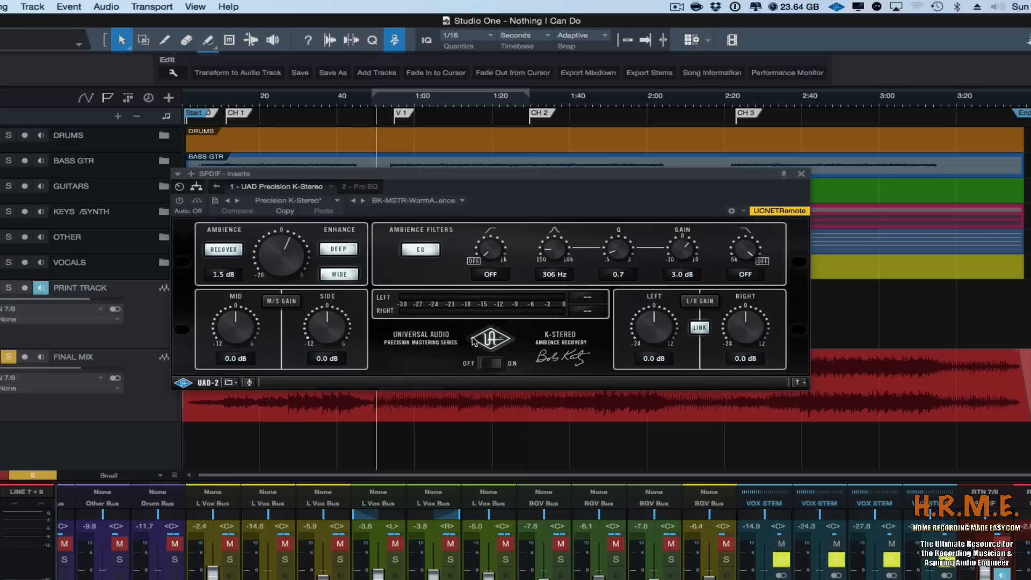
{"action": "key", "text": "space"}
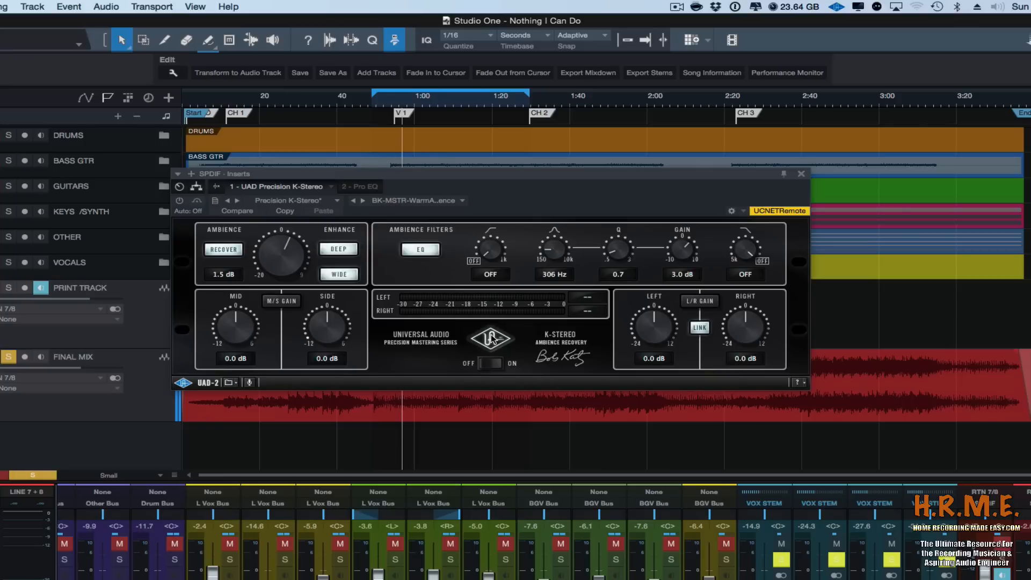
{"action": "left_click", "coordinate": [180, 201]}
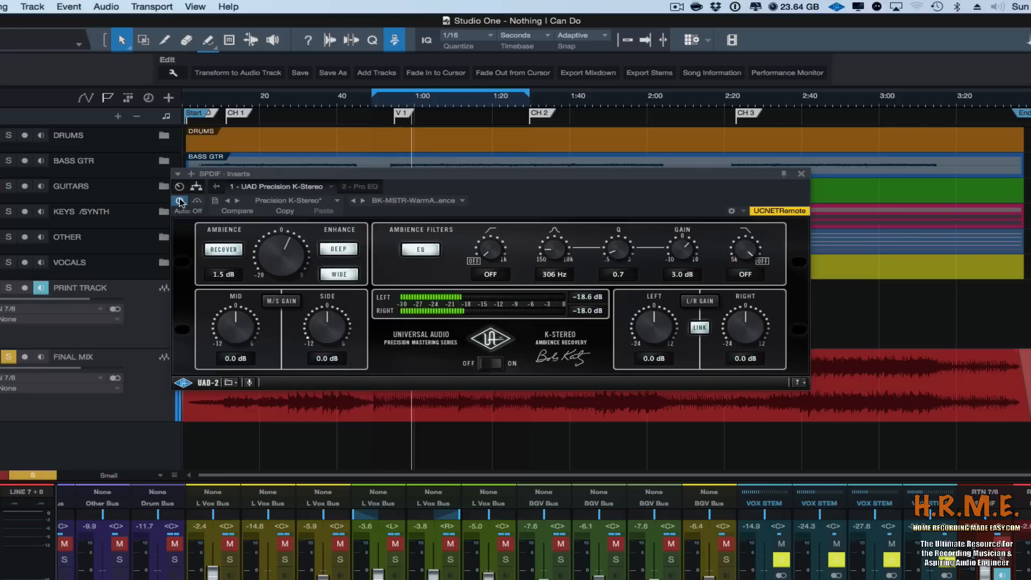
Step: Compare the final mix with the K-Stereo processing switched off and on during playback, leaving it on
{"action": "left_click", "coordinate": [488, 338]}
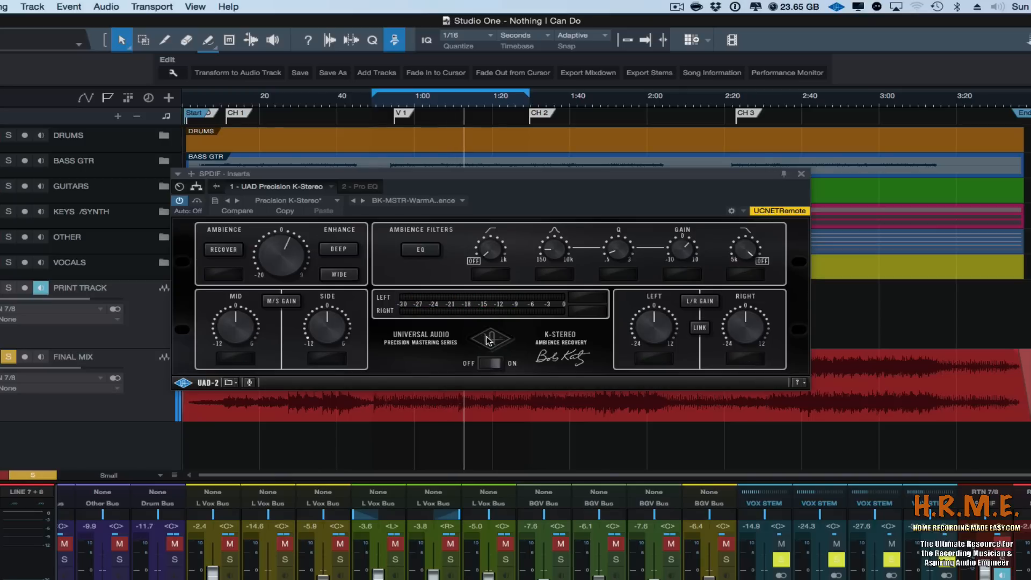
{"action": "left_click", "coordinate": [488, 339]}
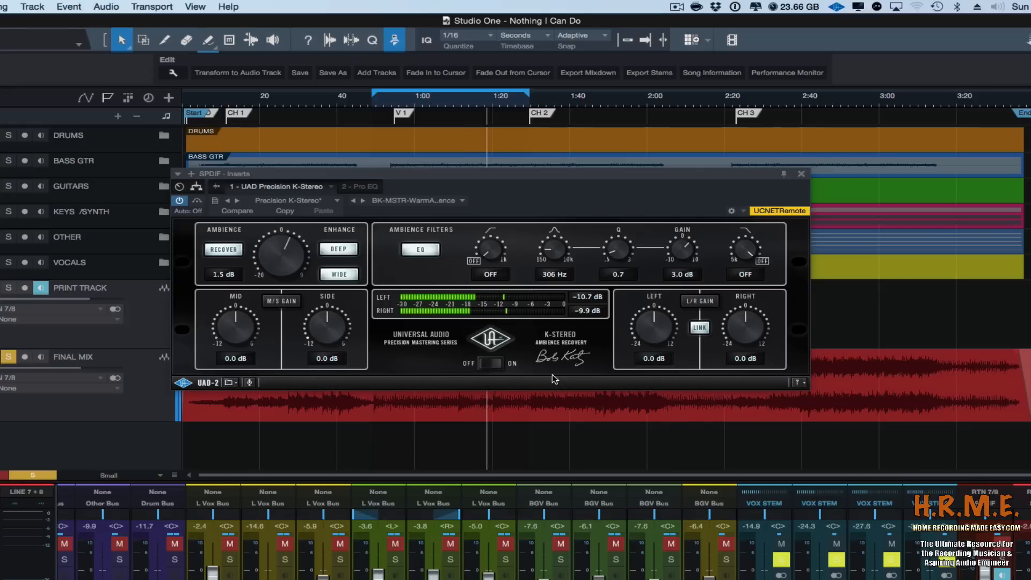
{"action": "left_click", "coordinate": [489, 338]}
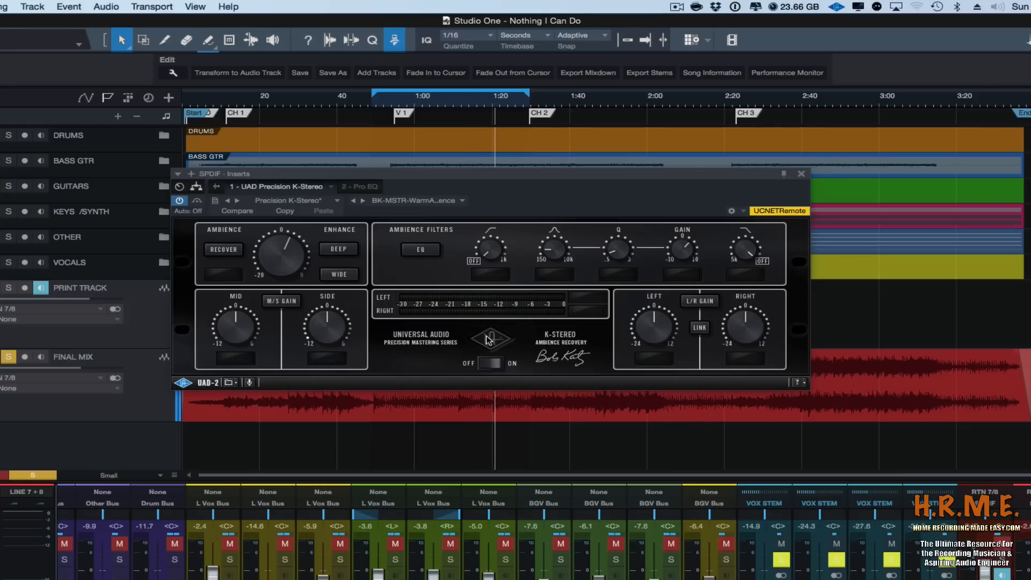
{"action": "left_click", "coordinate": [490, 339]}
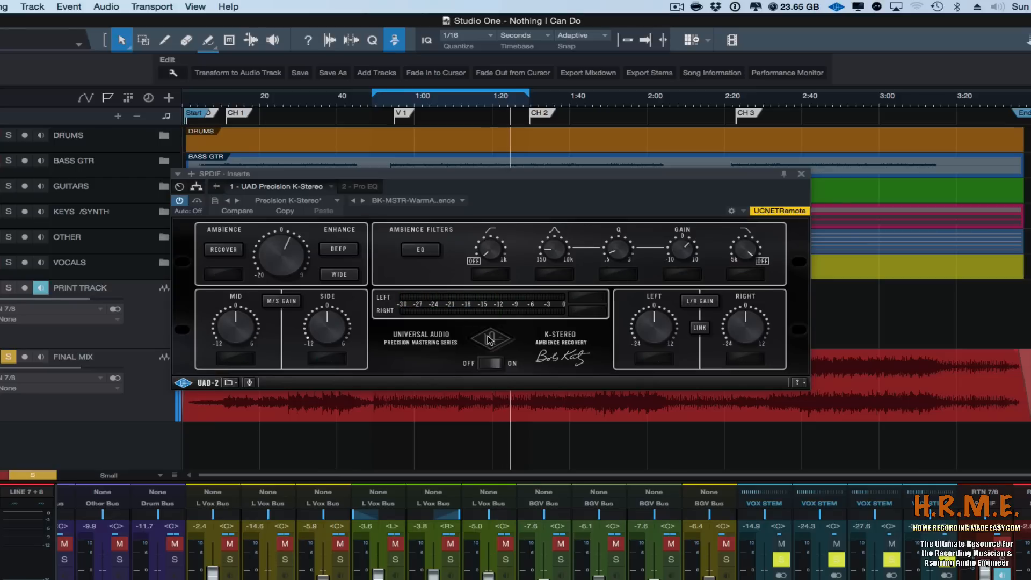
{"action": "left_click", "coordinate": [490, 339]}
{"action": "left_click", "coordinate": [490, 339]}
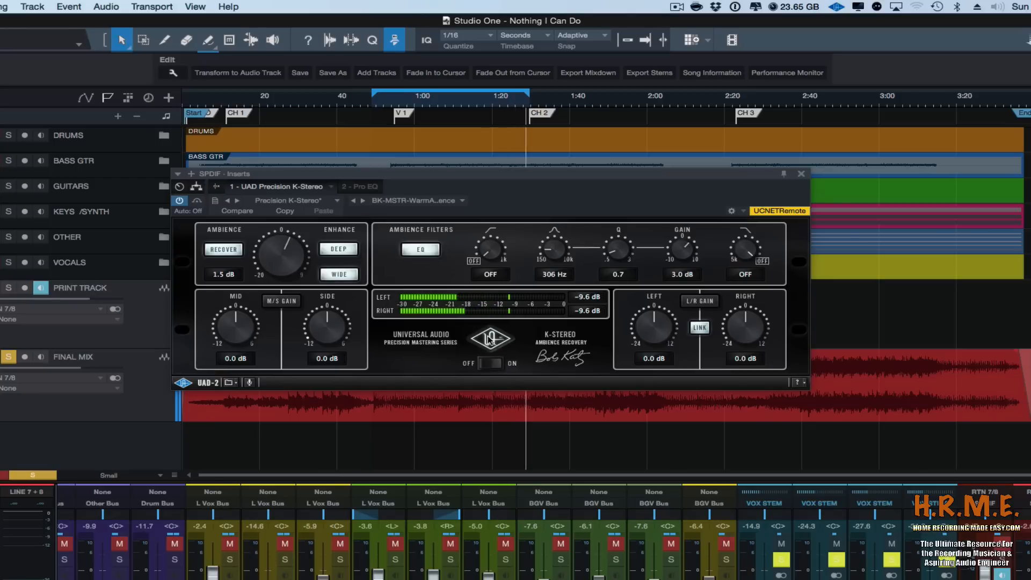
{"action": "key", "text": "space"}
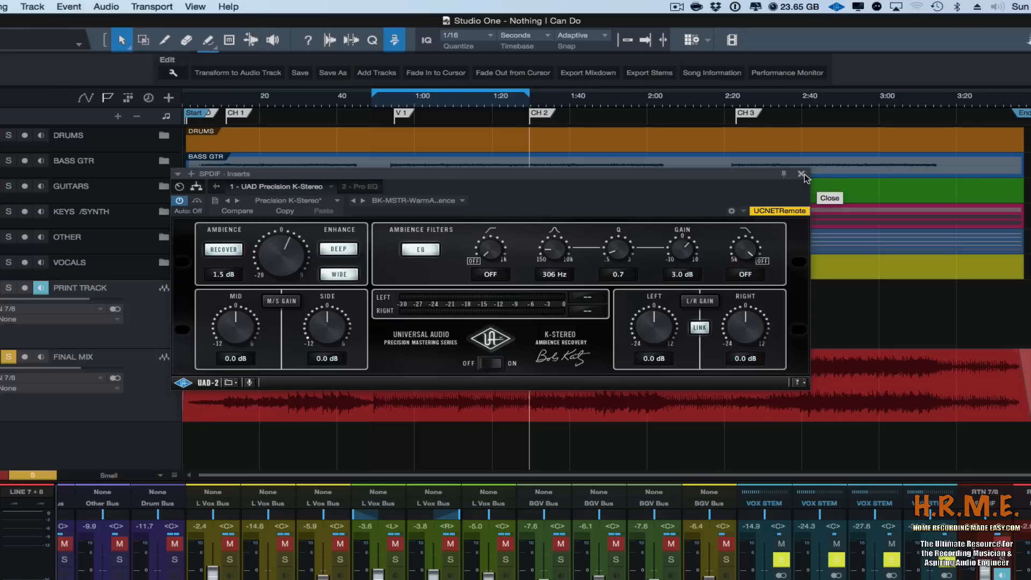
Step: Close the K-Stereo window and activate the Pro EQ insert on the S/PDIF output
{"action": "left_click_drag", "start_coordinate": [621, 176], "coordinate": [616, 186]}
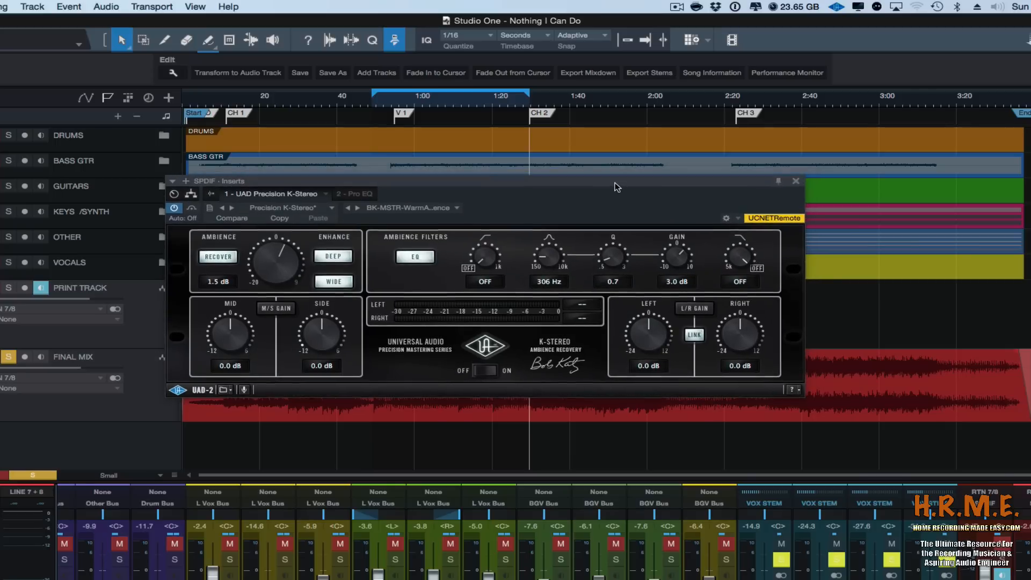
{"action": "left_click", "coordinate": [797, 182]}
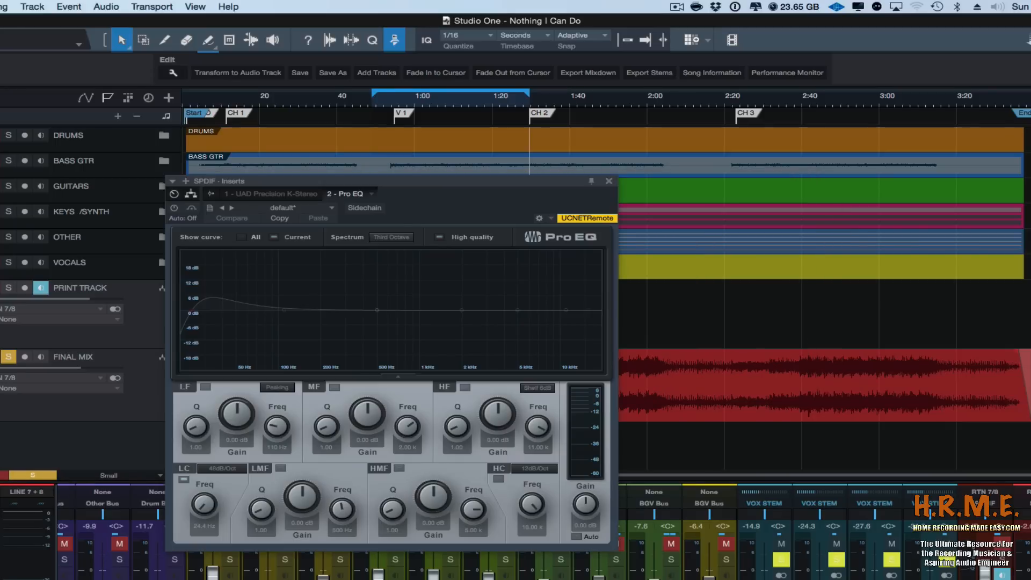
{"action": "left_click_drag", "start_coordinate": [444, 185], "coordinate": [539, 177]}
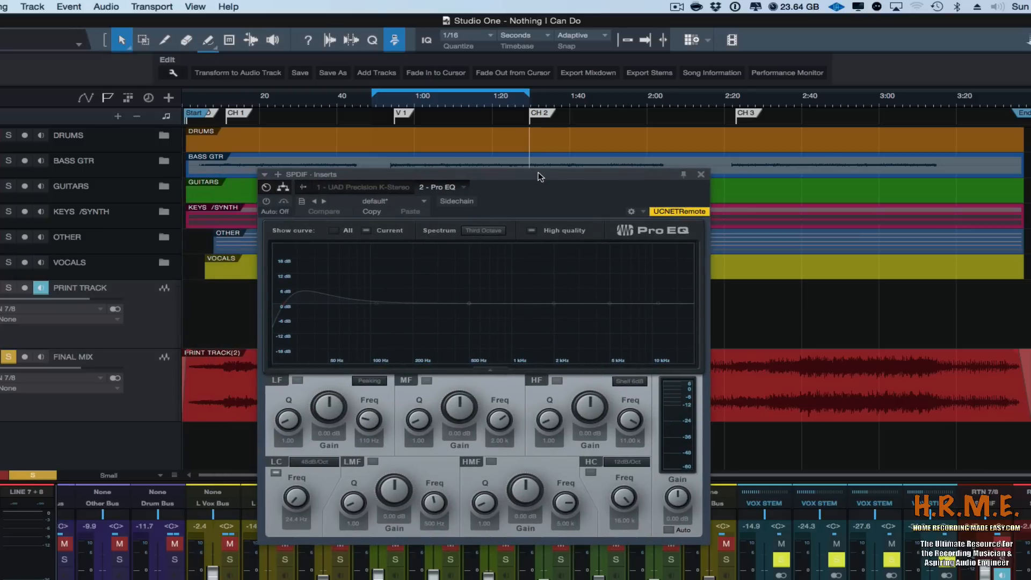
{"action": "left_click", "coordinate": [265, 201]}
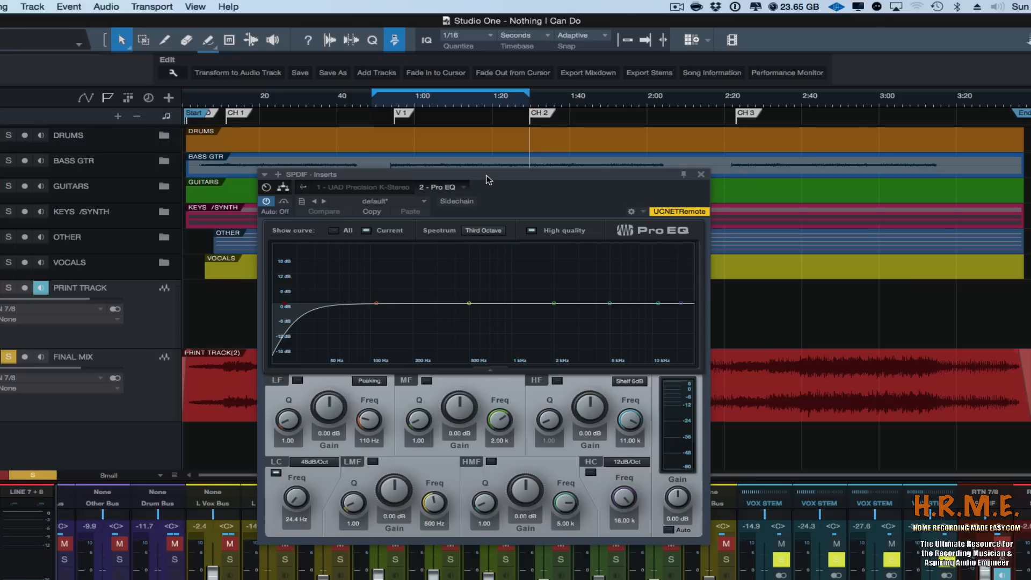
{"action": "left_click_drag", "start_coordinate": [487, 175], "coordinate": [487, 170]}
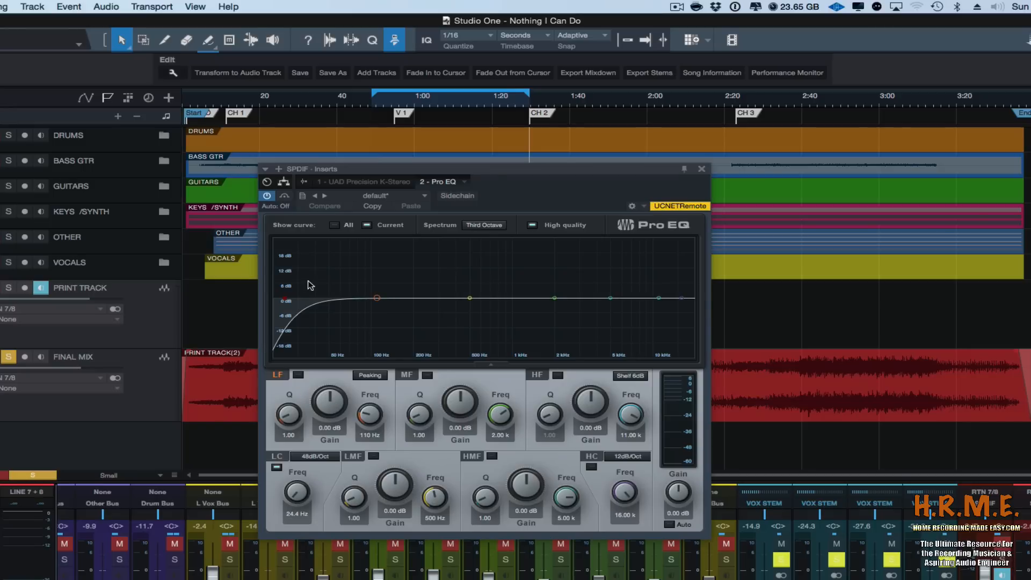
Step: Play the mix from around V 1 and compare it with the Pro EQ bypassed and active, leaving it active
{"action": "key", "text": "space"}
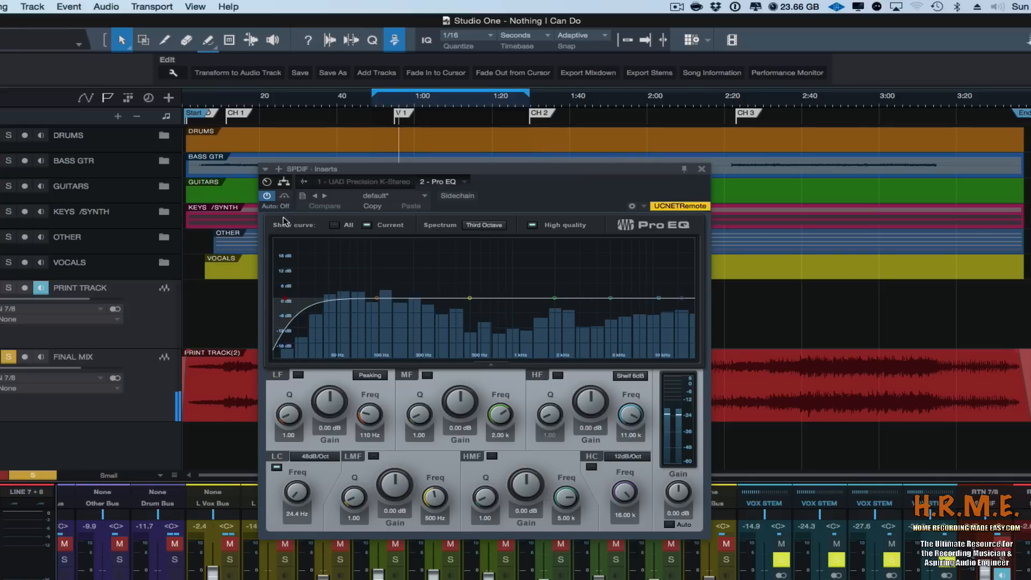
{"action": "left_click", "coordinate": [285, 196]}
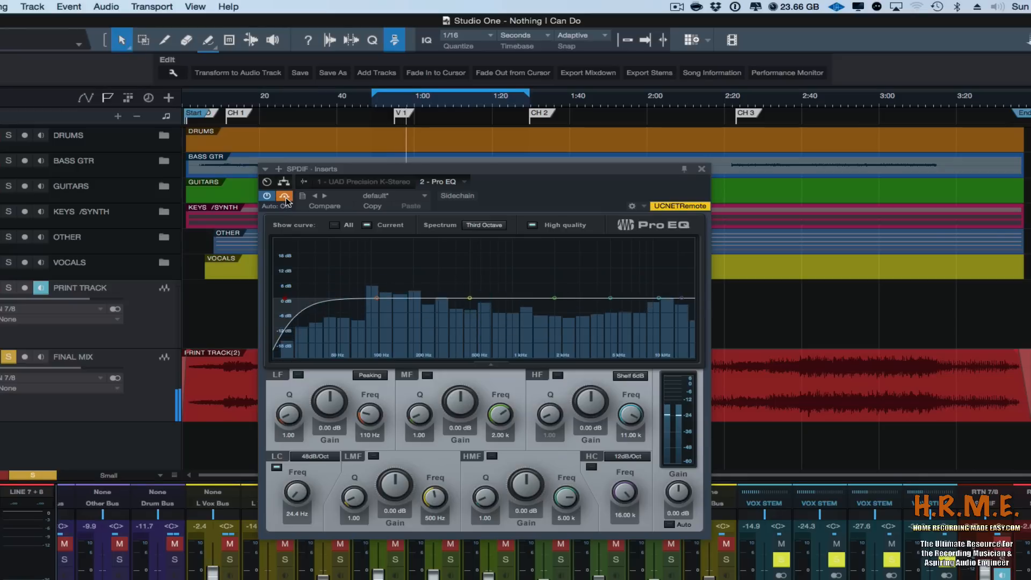
{"action": "left_click", "coordinate": [284, 196]}
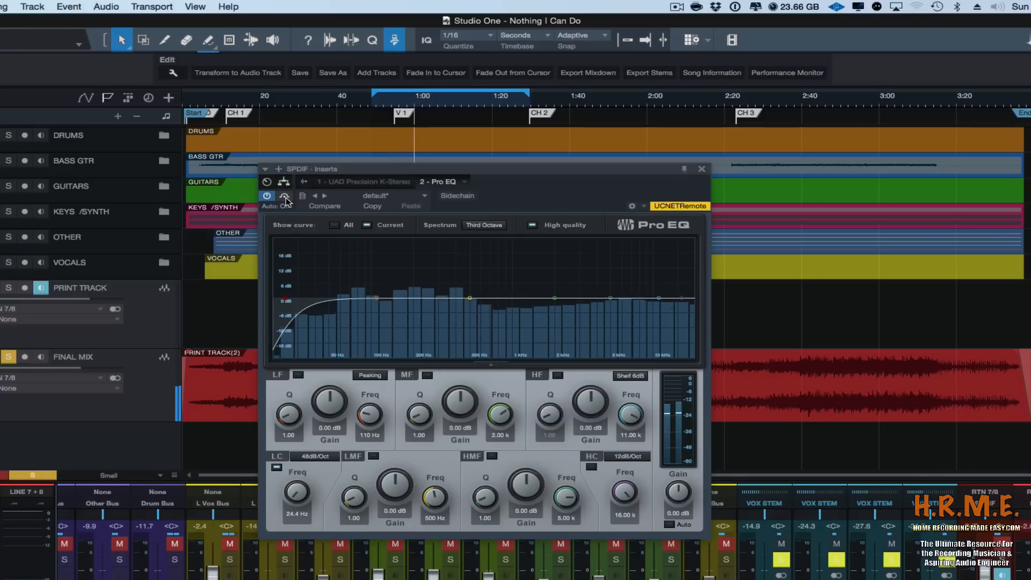
{"action": "key", "text": "space"}
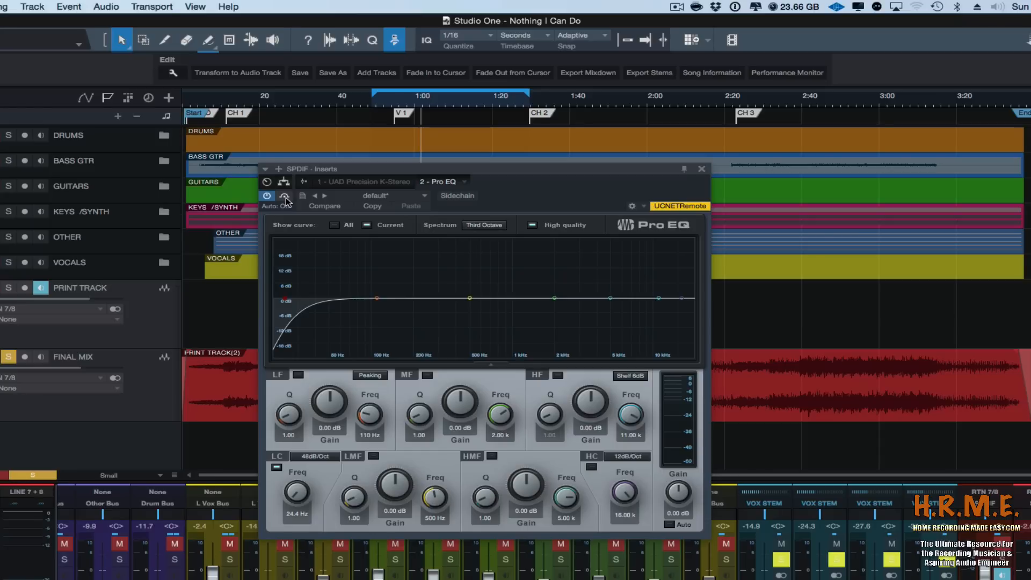
{"action": "key", "text": "space"}
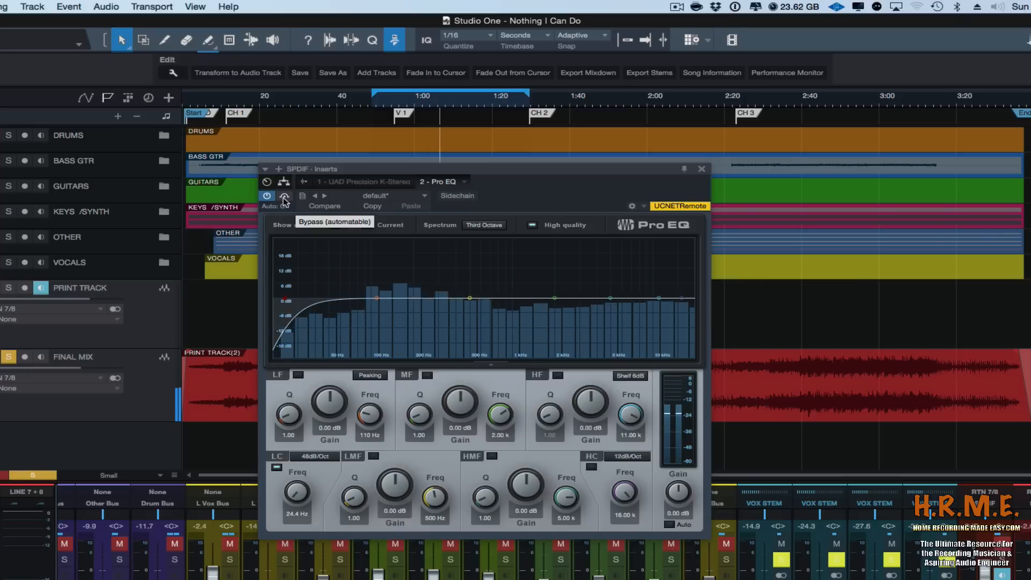
{"action": "left_click", "coordinate": [284, 198]}
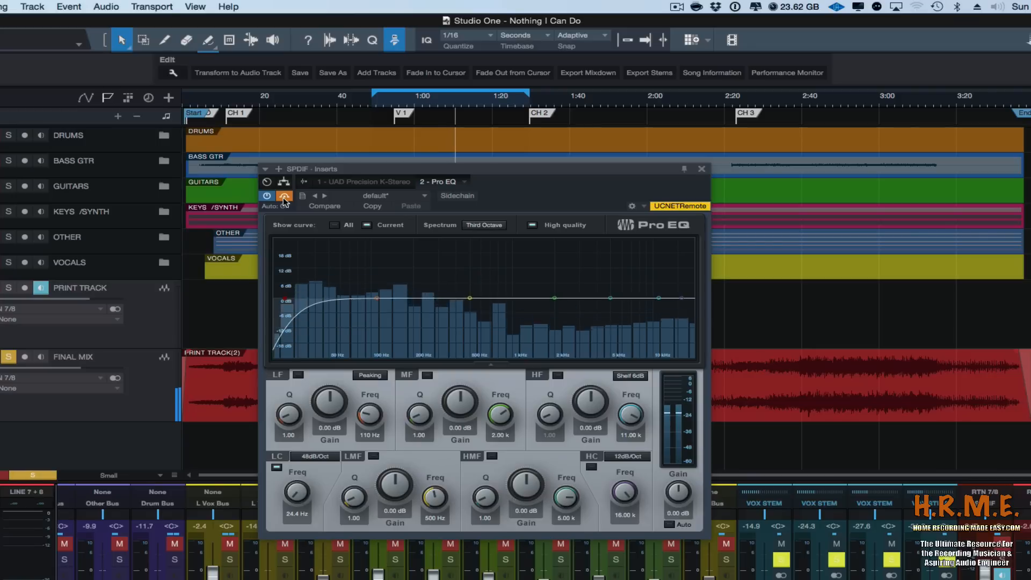
{"action": "left_click", "coordinate": [284, 197]}
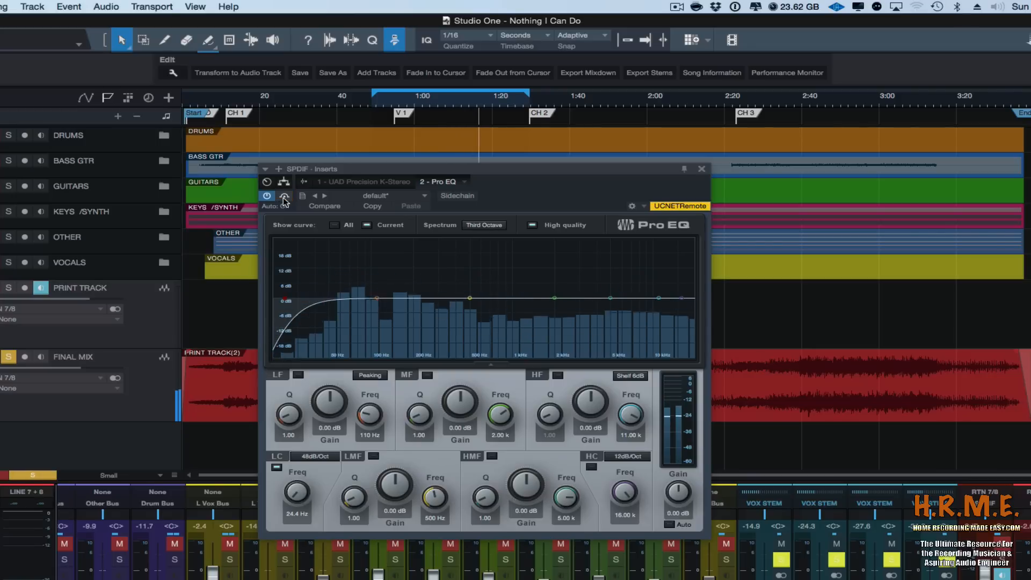
{"action": "left_click", "coordinate": [284, 198]}
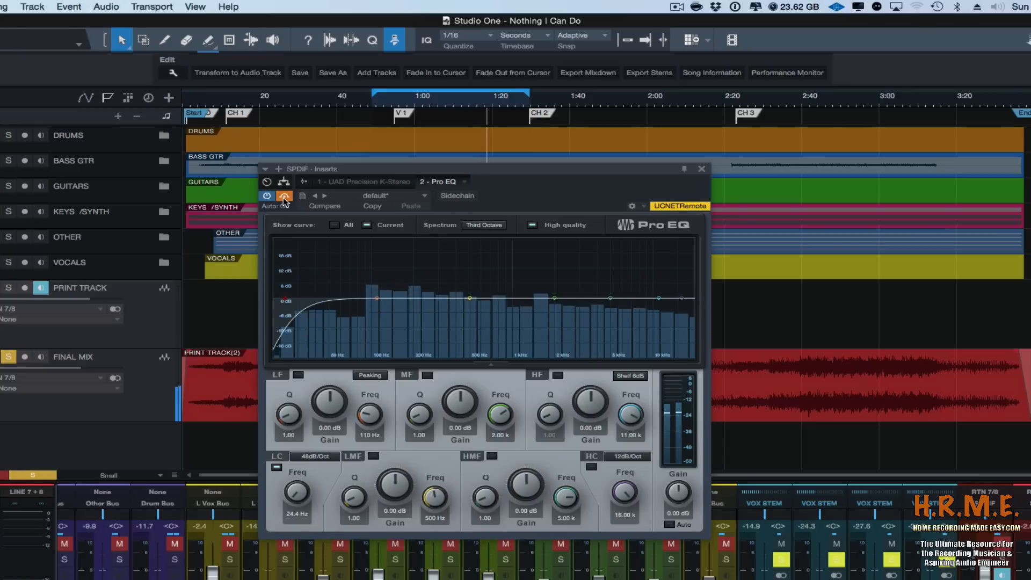
{"action": "left_click", "coordinate": [285, 198]}
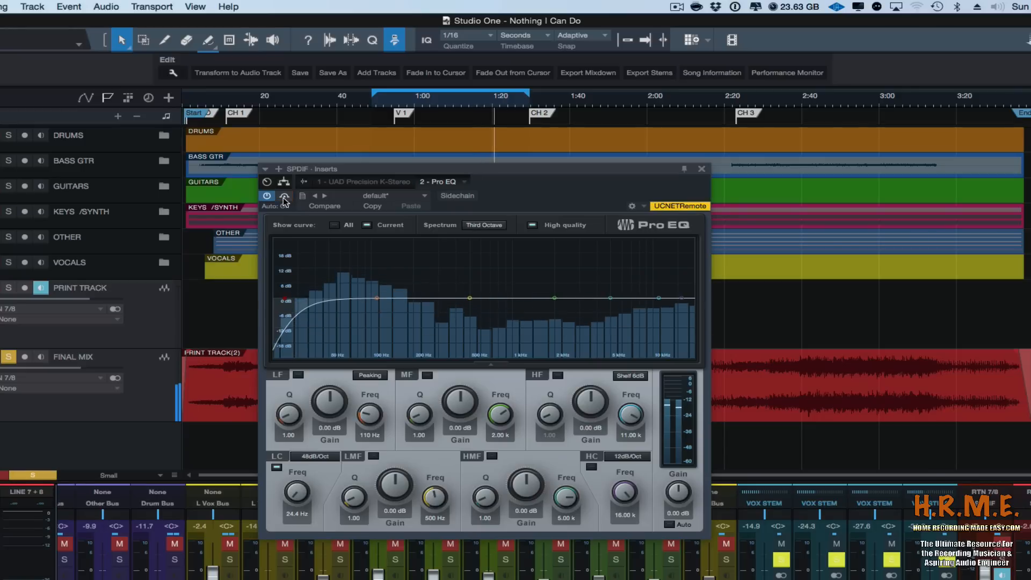
{"action": "key", "text": "space"}
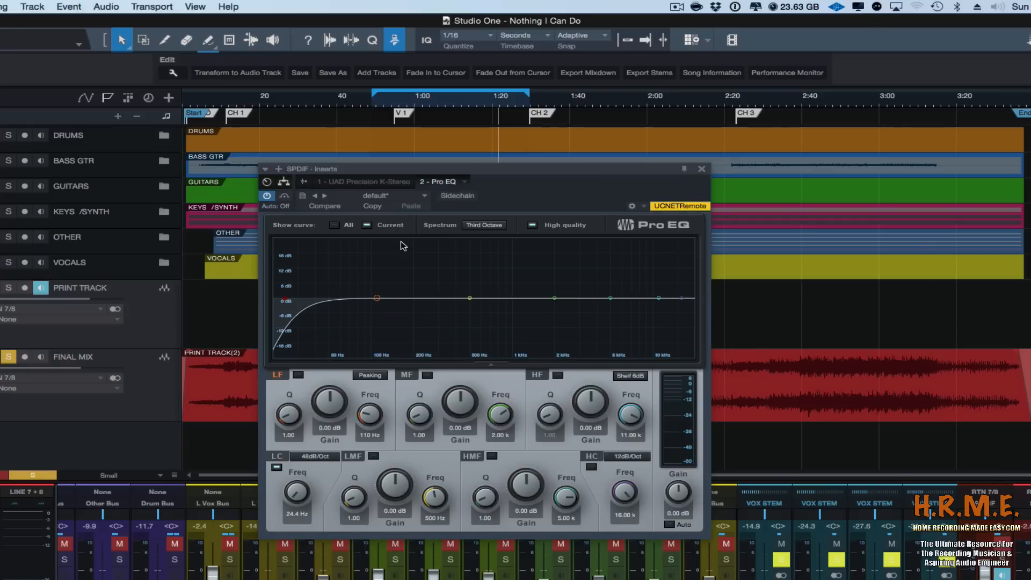
Step: Close the Pro EQ, activate the post-fader Slate Digital FG-X on the S/PDIF output and enable Constant Gain Monitoring
{"action": "left_click", "coordinate": [701, 169]}
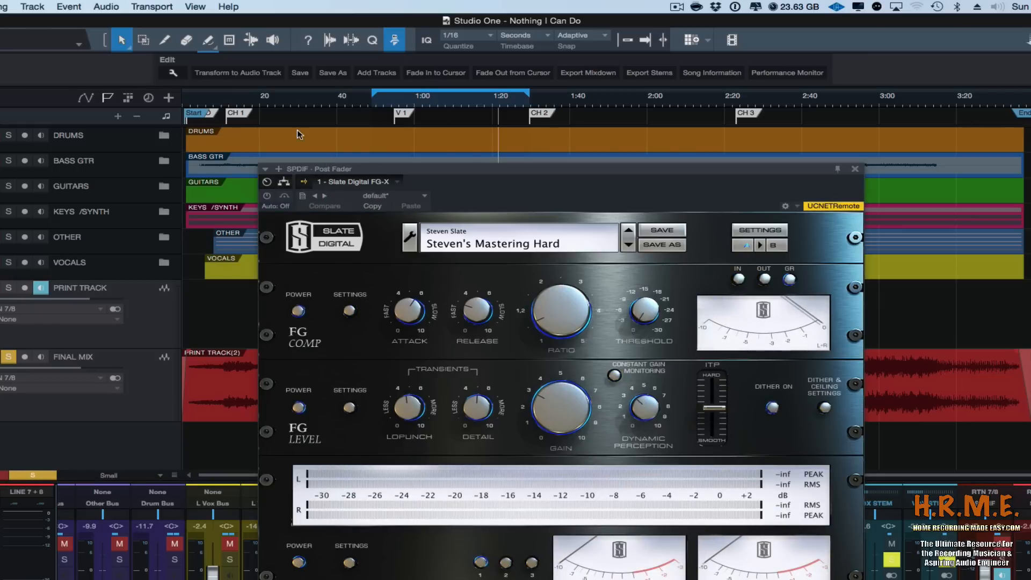
{"action": "left_click", "coordinate": [267, 196]}
{"action": "left_click_drag", "start_coordinate": [369, 169], "coordinate": [350, 145]}
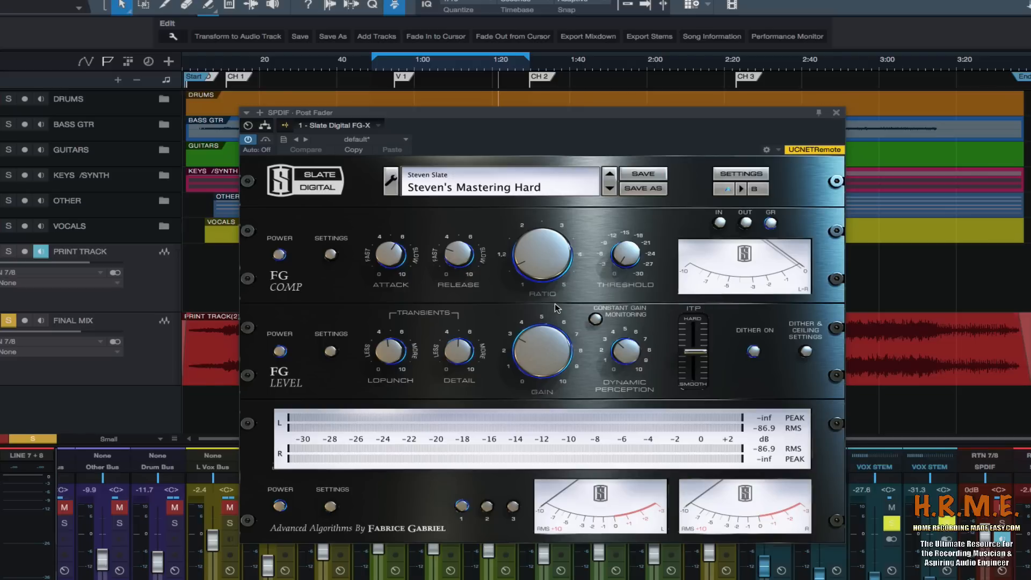
{"action": "left_click", "coordinate": [595, 320]}
Step: Fine-tune the FG Comp threshold, release and ratio during playback from V 1, and compare the mix with the compressor off and on
{"action": "key", "text": "space"}
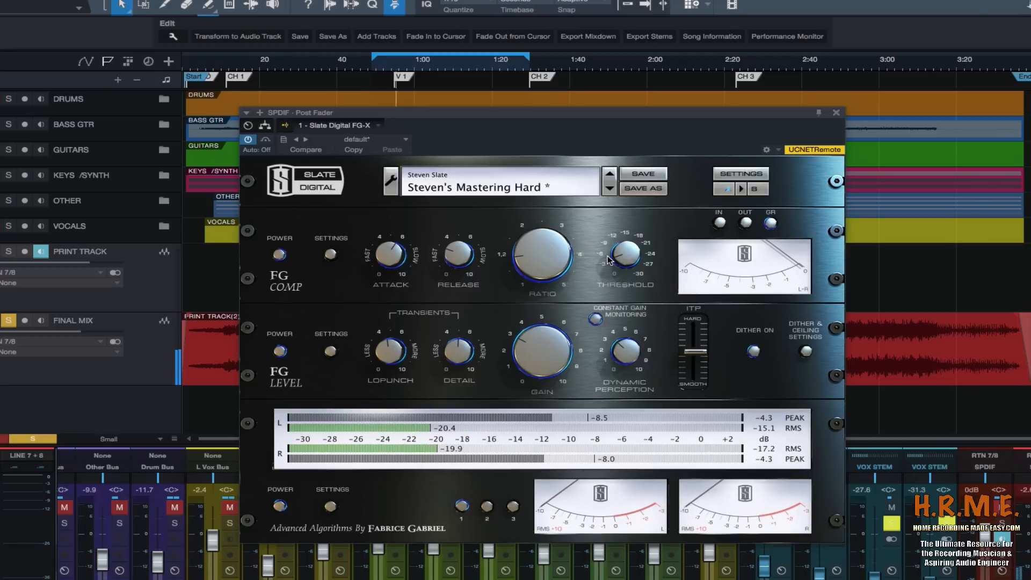
{"action": "left_click_drag", "start_coordinate": [608, 257], "coordinate": [620, 235]}
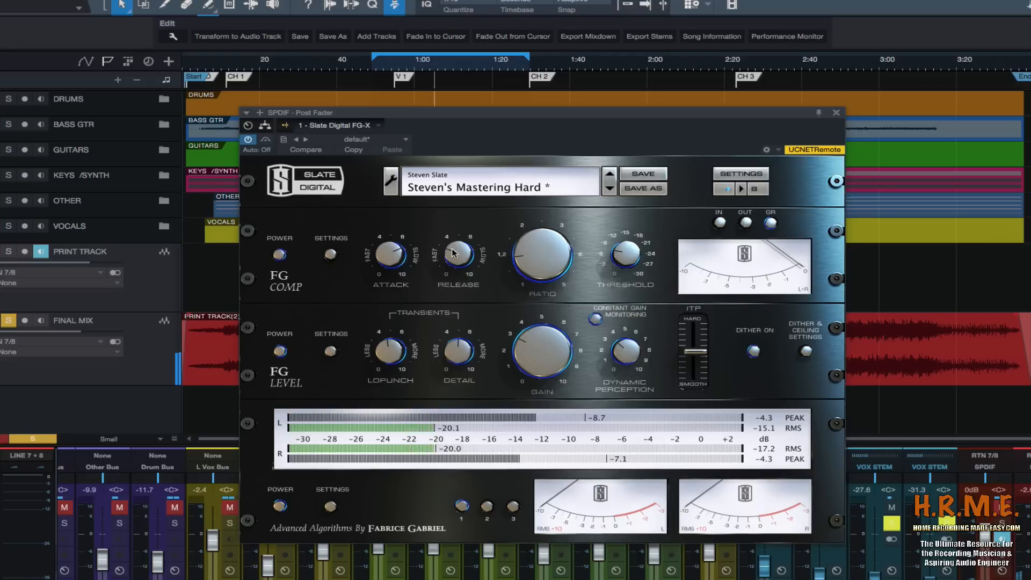
{"action": "left_click_drag", "start_coordinate": [452, 251], "coordinate": [452, 259]}
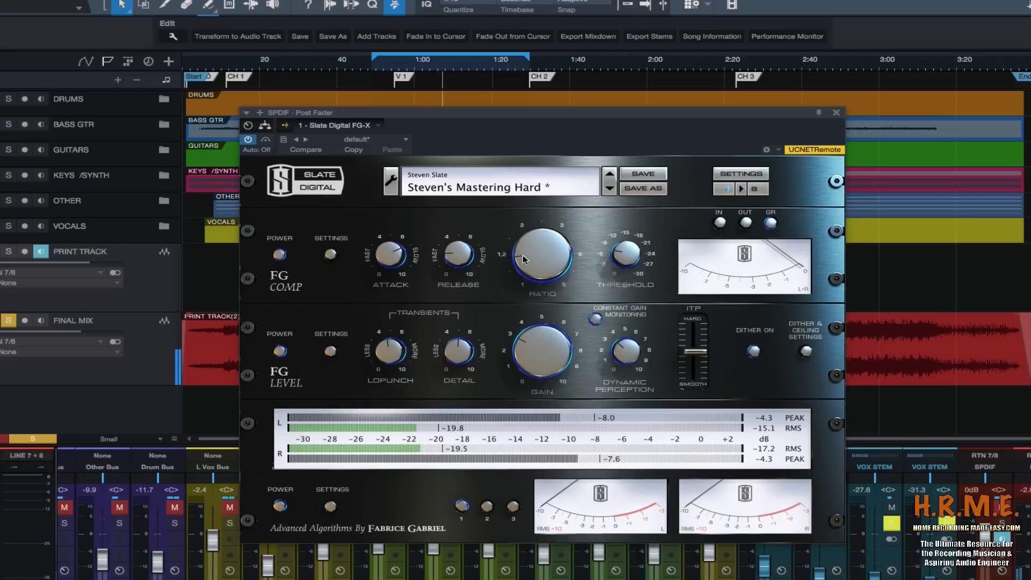
{"action": "left_click_drag", "start_coordinate": [525, 256], "coordinate": [527, 235]}
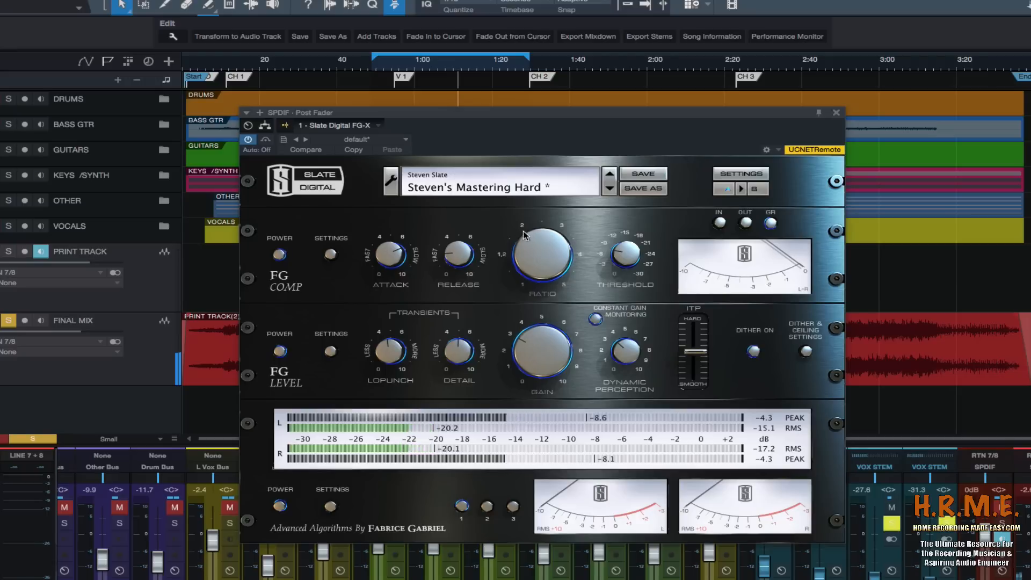
{"action": "left_click", "coordinate": [279, 255]}
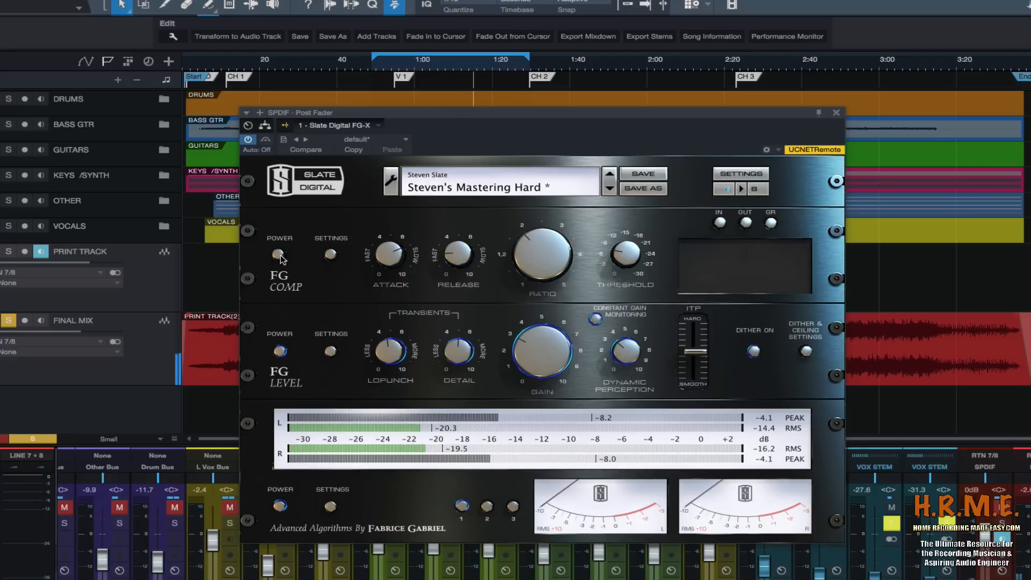
{"action": "left_click", "coordinate": [280, 255]}
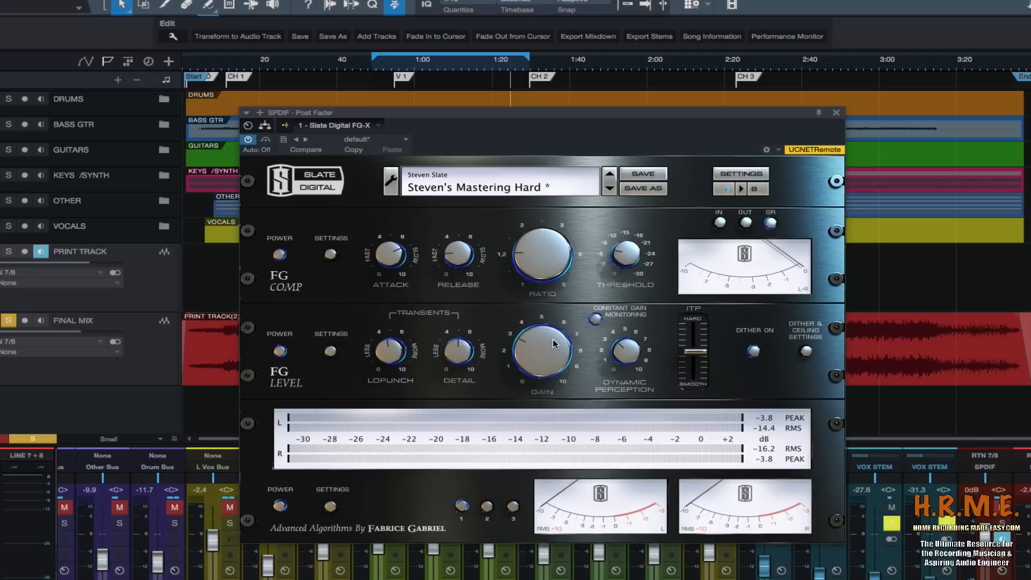
Step: Play the mix just before CH 2 and from CH 3 to check the FG-X peak and RMS levels with Constant Gain Monitoring on
{"action": "left_click", "coordinate": [595, 319]}
{"action": "key", "text": "space"}
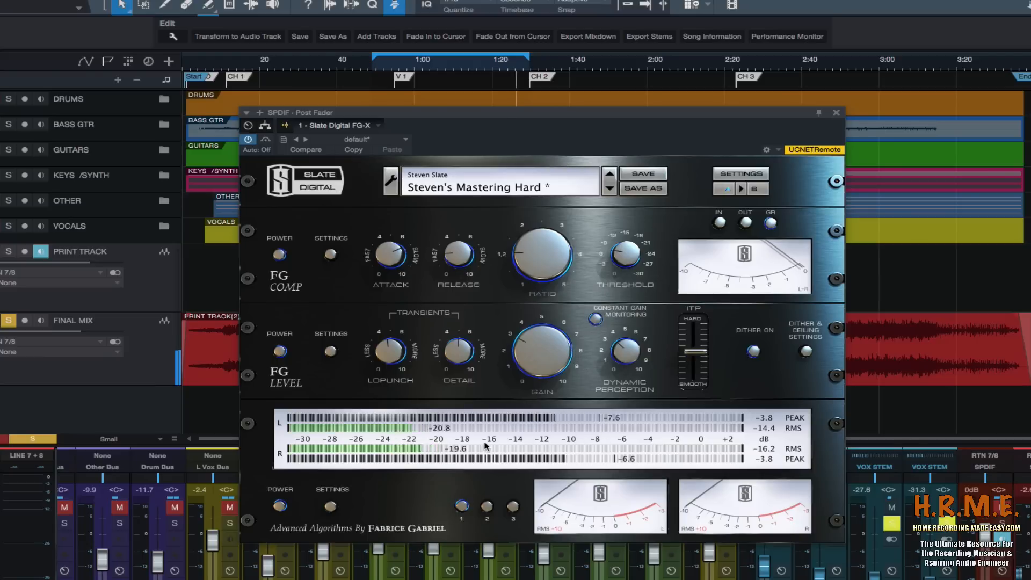
{"action": "key", "text": "space"}
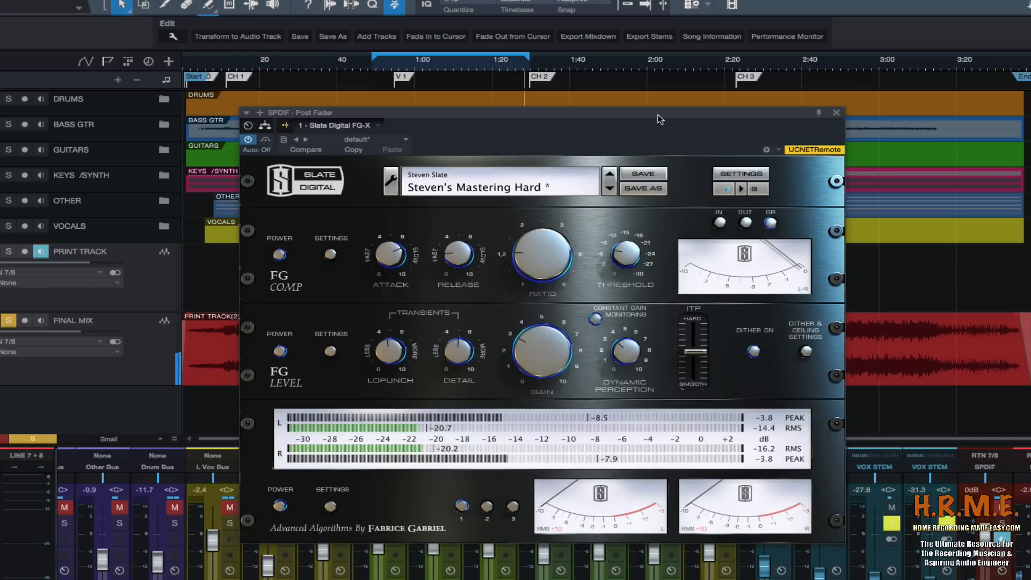
{"action": "left_click", "coordinate": [740, 64]}
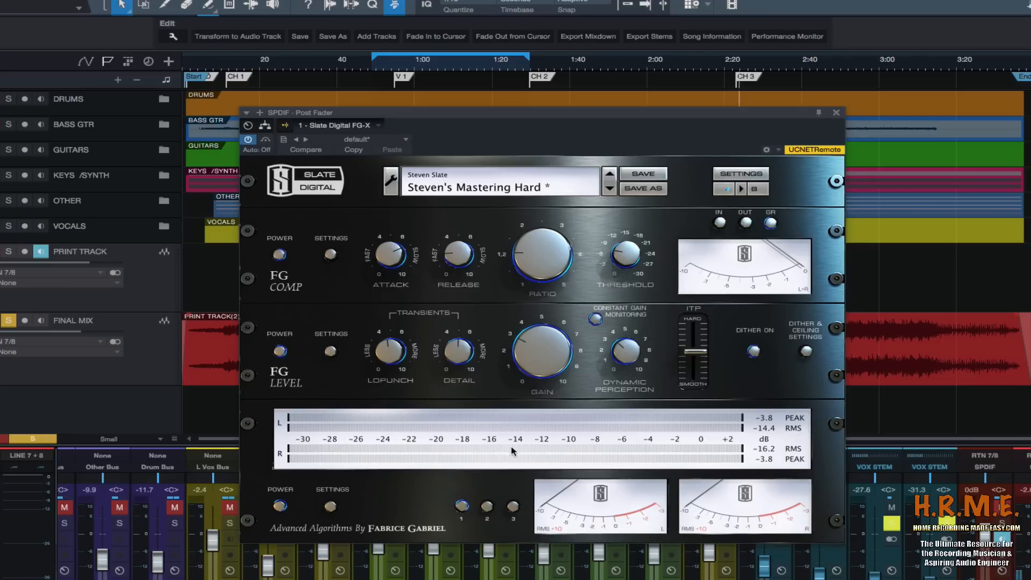
{"action": "key", "text": "space"}
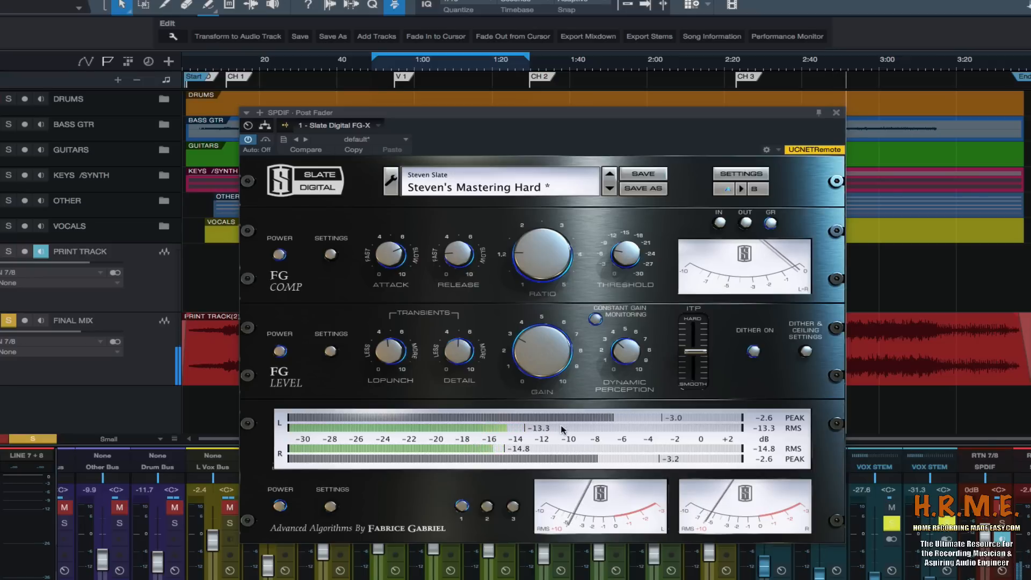
{"action": "key", "text": "space"}
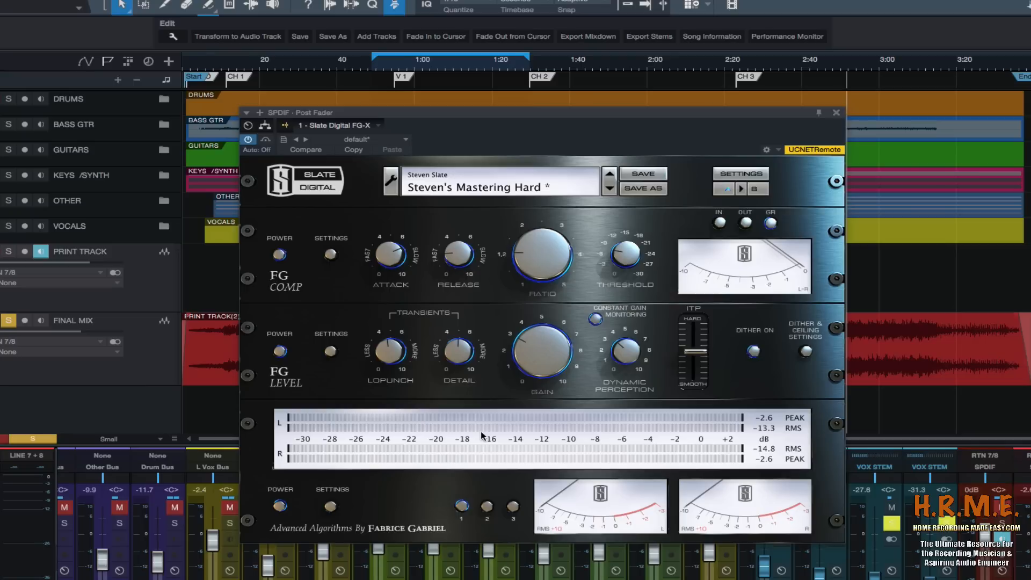
{"action": "left_click", "coordinate": [596, 319]}
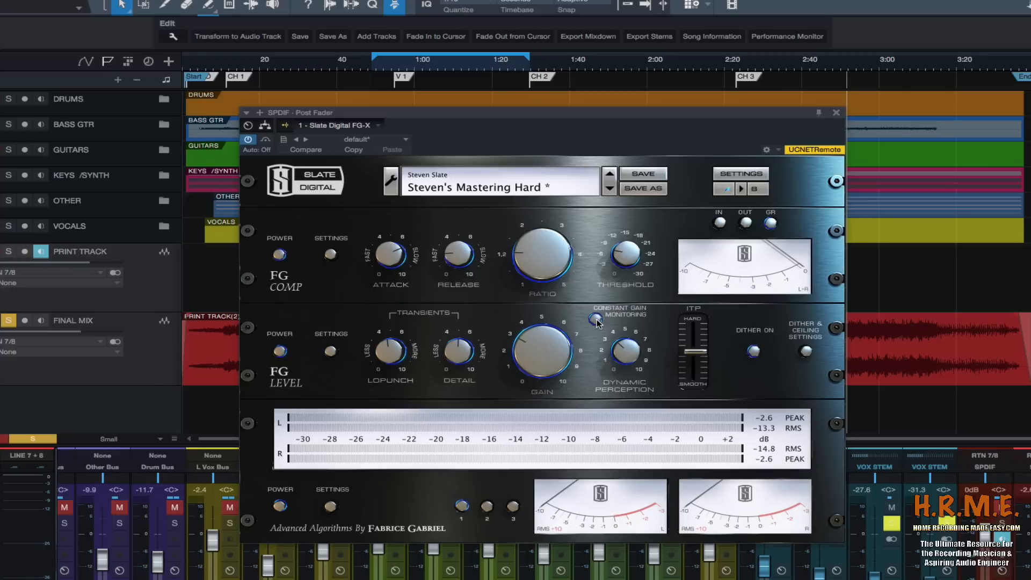
Step: Play the mix after CH 3 with Constant Gain Monitoring off and raise the FG Level gain to about 6
{"action": "key", "text": "space"}
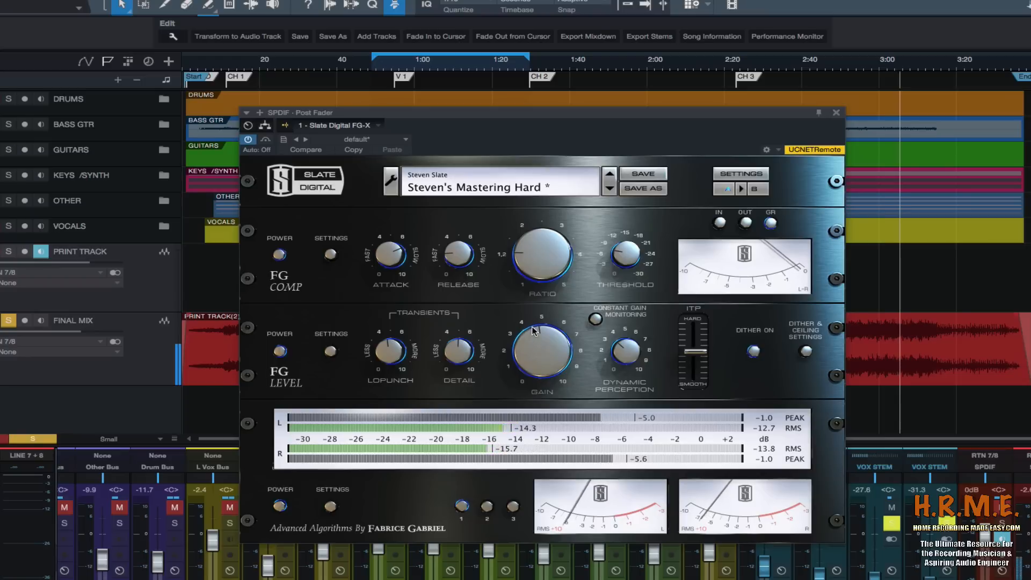
{"action": "left_click_drag", "start_coordinate": [531, 326], "coordinate": [531, 343]}
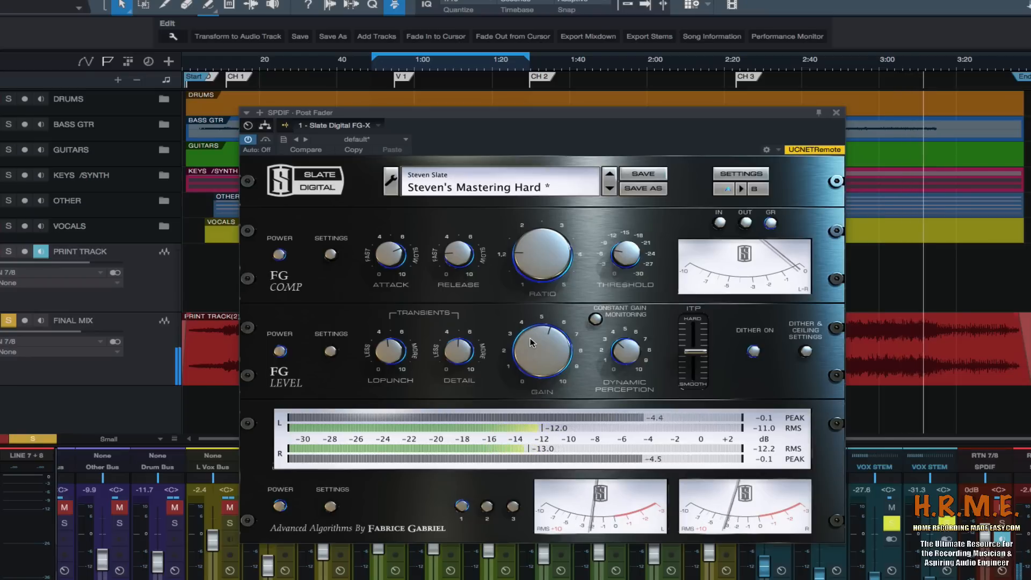
{"action": "left_click_drag", "start_coordinate": [531, 338], "coordinate": [530, 331]}
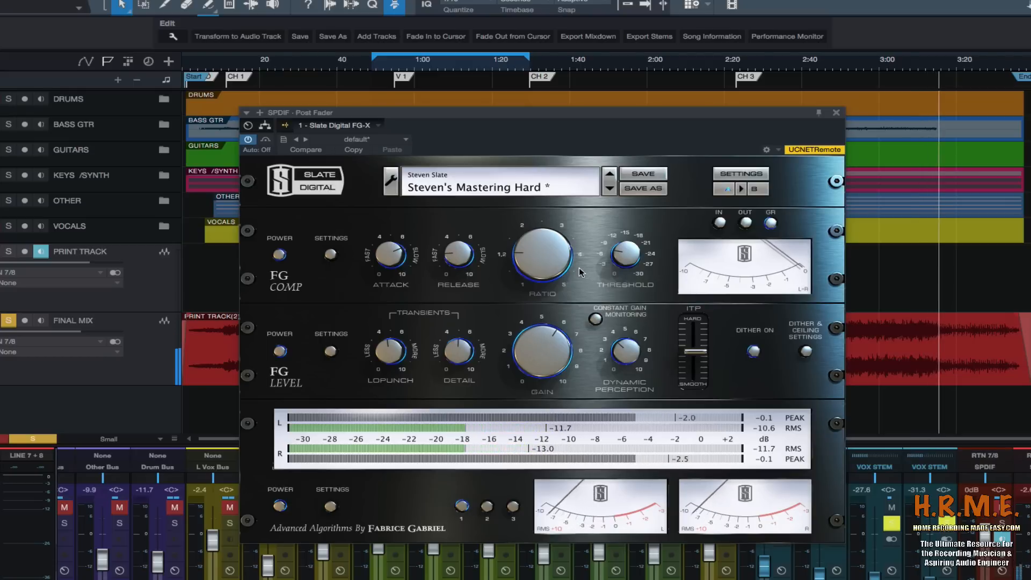
Step: Compare playback with Constant Gain Monitoring on and off, replaying from about 2:47, and stop with it off
{"action": "left_click", "coordinate": [595, 319]}
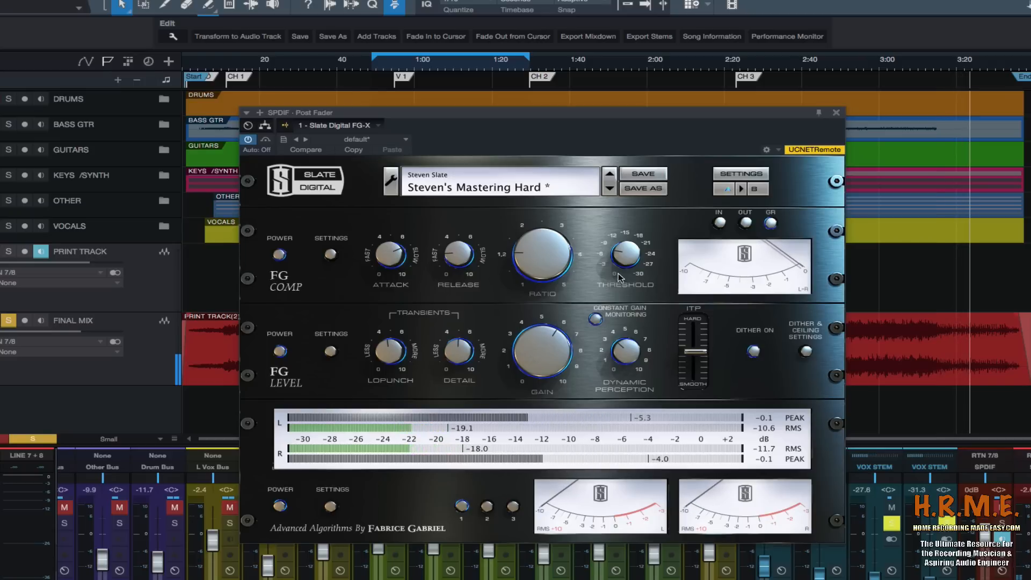
{"action": "left_click", "coordinate": [837, 66]}
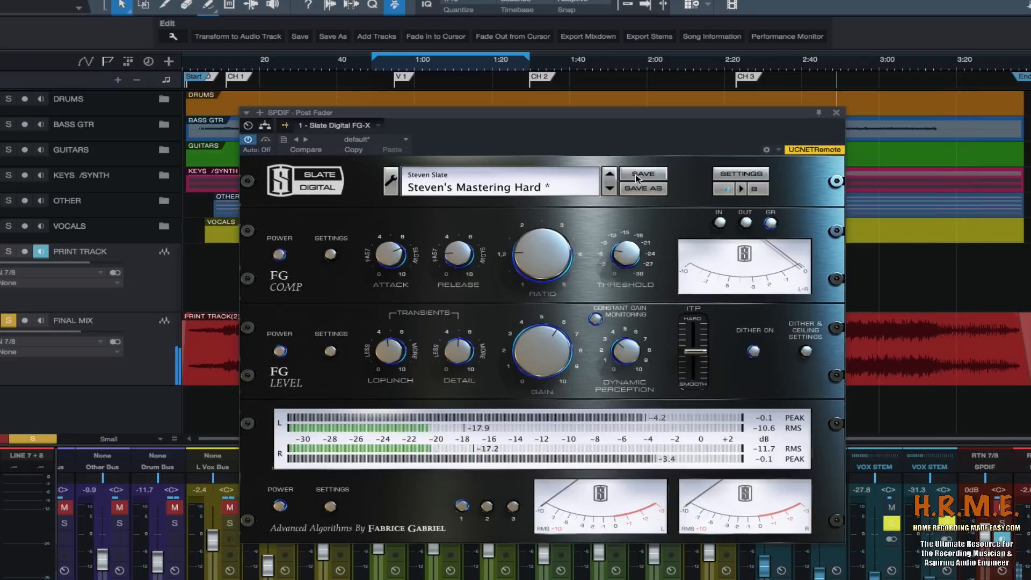
{"action": "left_click", "coordinate": [598, 321]}
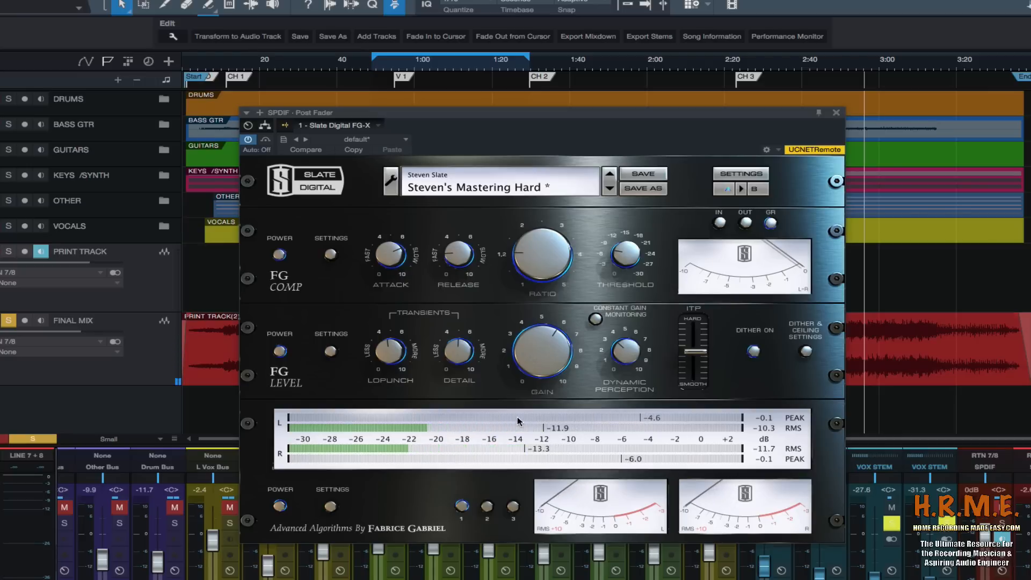
{"action": "key", "text": "space"}
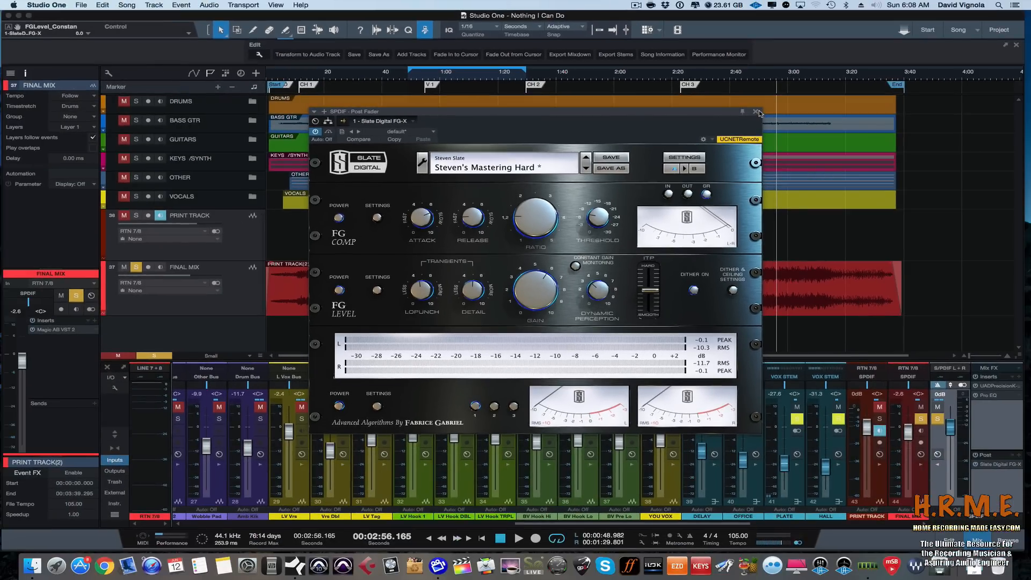
Step: Close the FG-X window, turn off the playback loop and collapse the S/PDIF output channel's insert view
{"action": "left_click", "coordinate": [756, 112]}
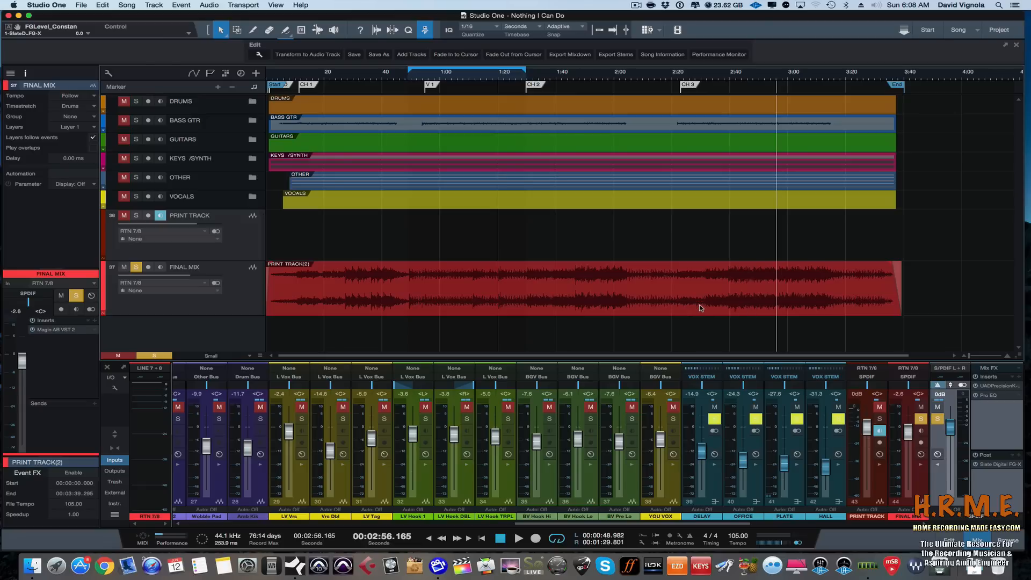
{"action": "key", "text": "slash"}
{"action": "left_click", "coordinate": [939, 468]}
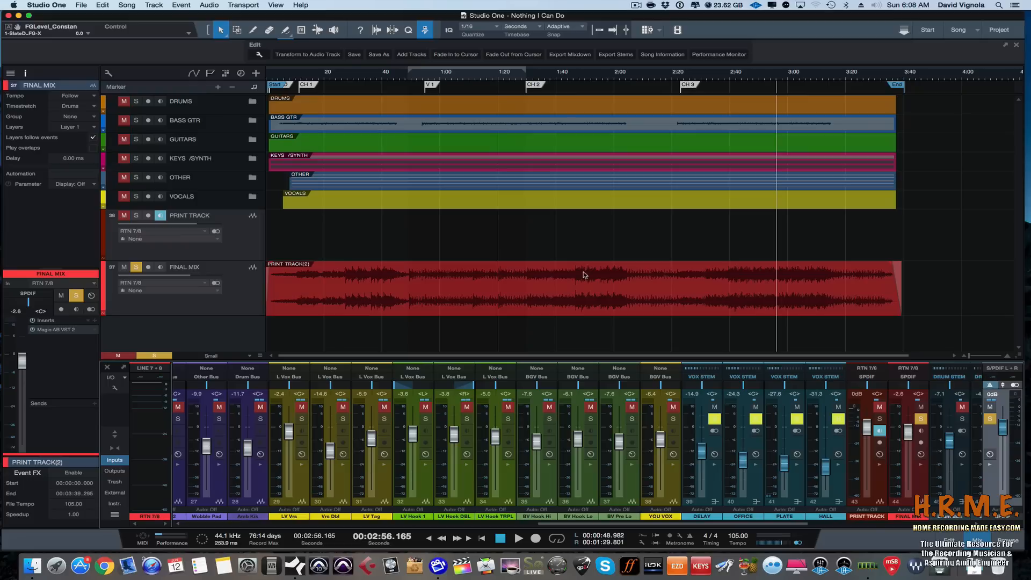